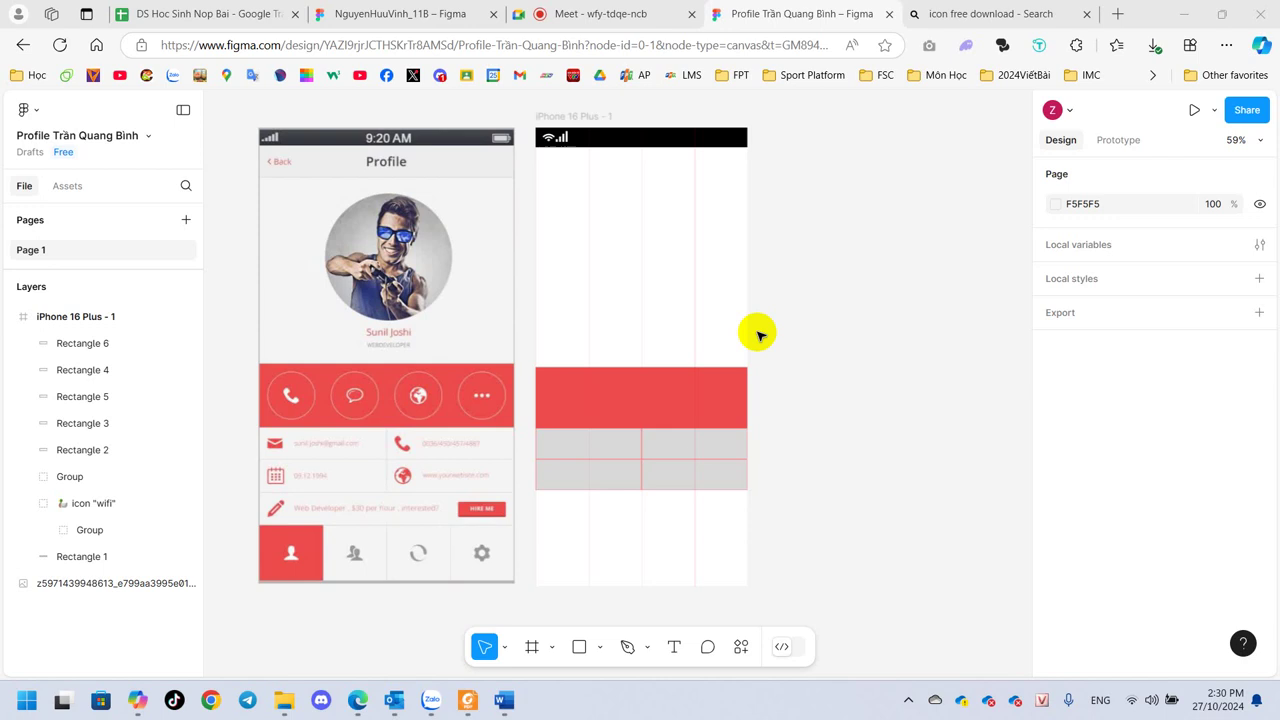
# - Add a 430×932 iPhone 16 Plus frame, level with the first frame
pyautogui.click(914, 528)
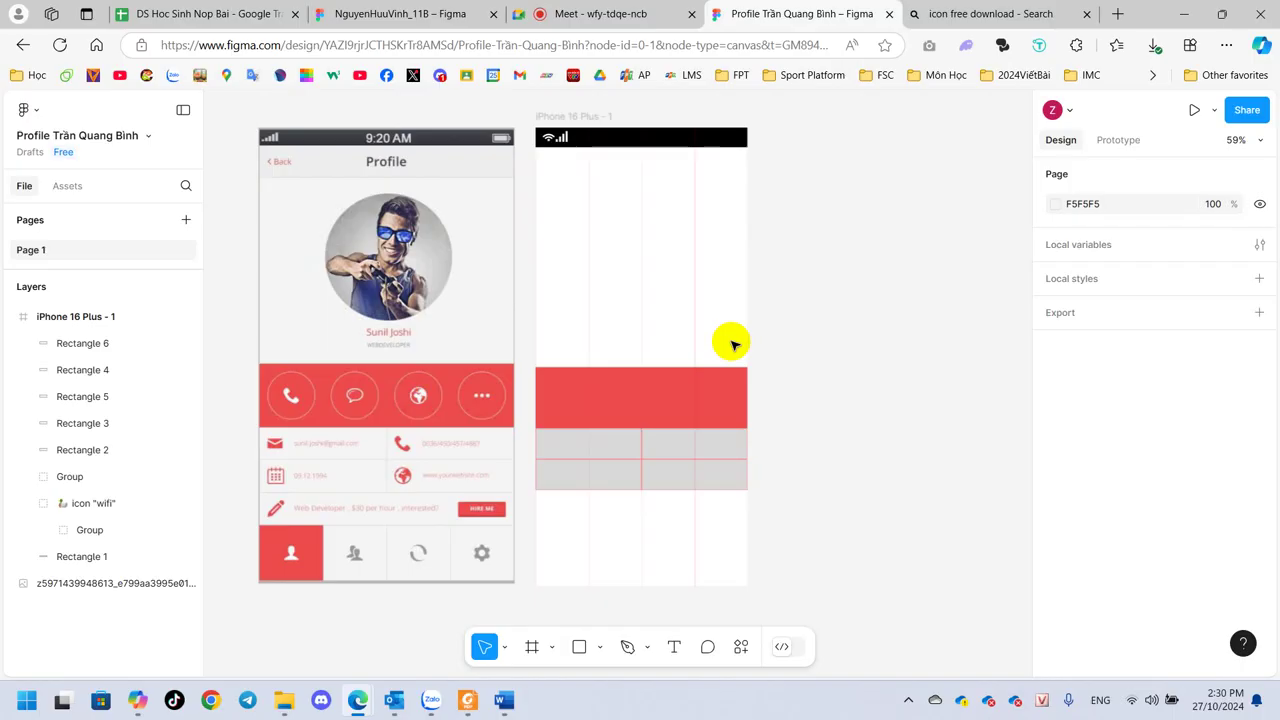
pyautogui.click(312, 564)
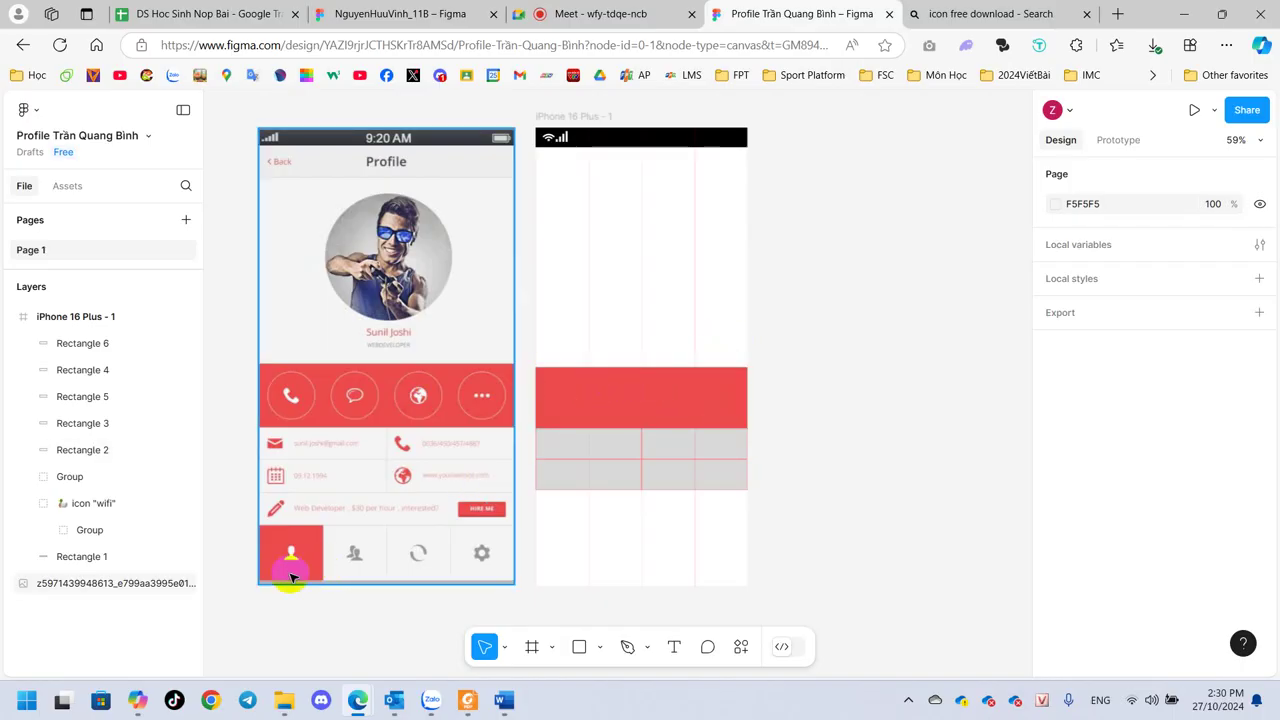
pyautogui.click(877, 477)
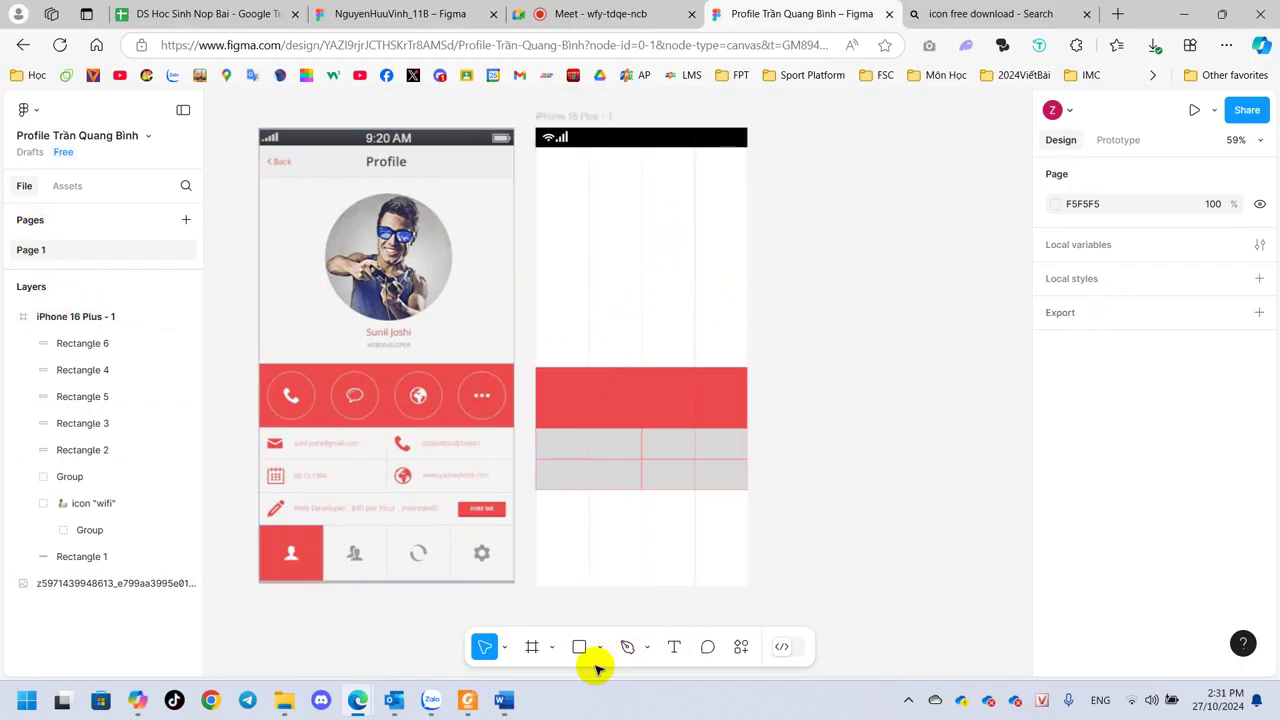
pyautogui.click(532, 648)
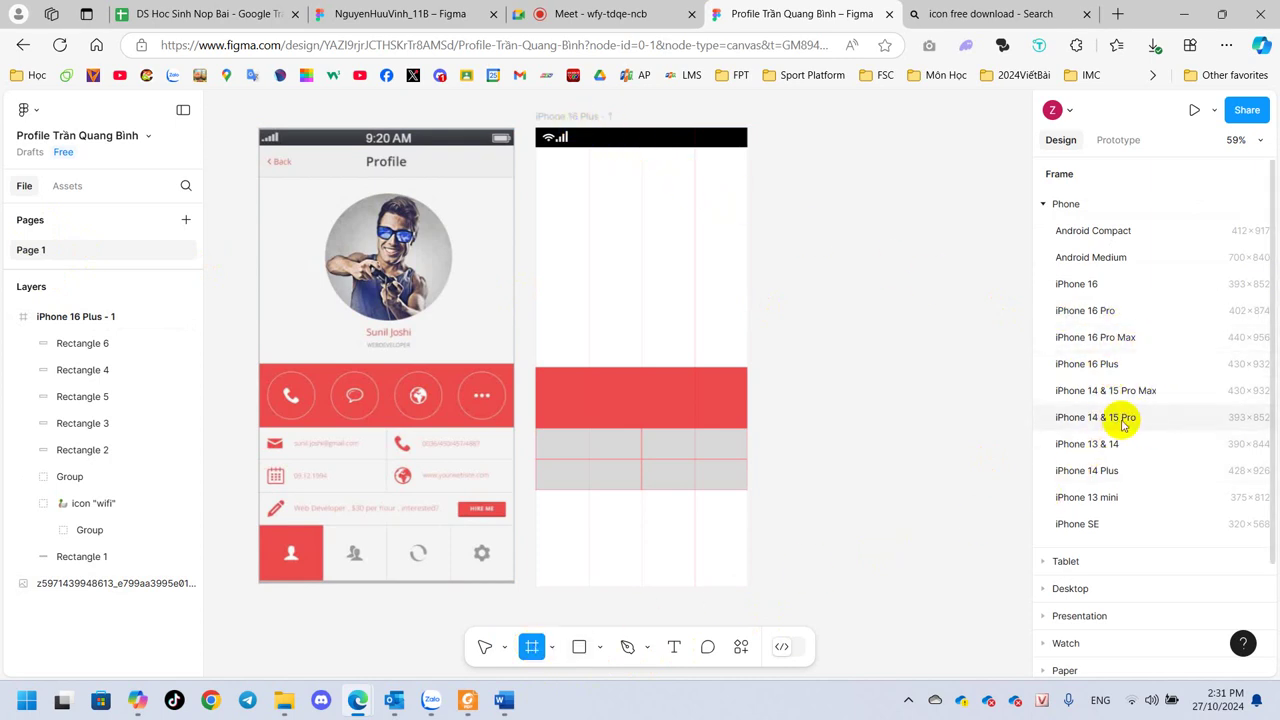
pyautogui.click(1094, 364)
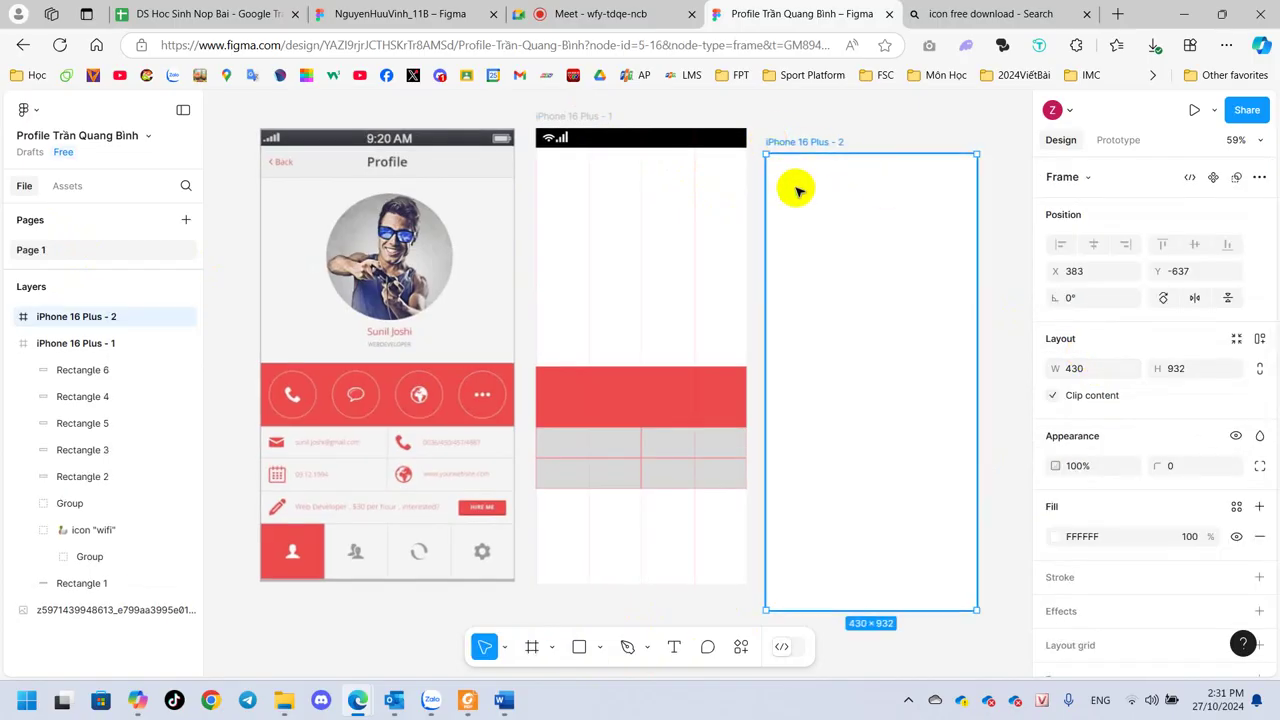
pyautogui.moveTo(797, 190); pyautogui.dragTo(799, 160)
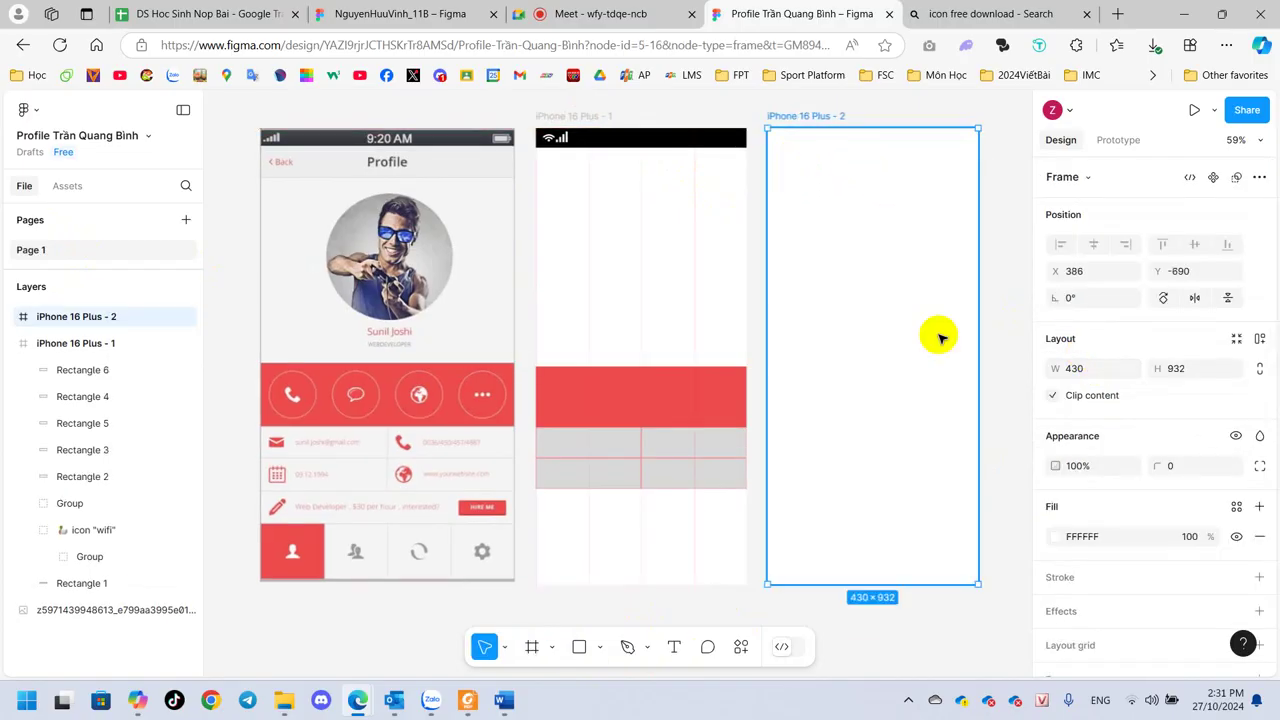
# - Apply a 10px layout grid to the iPhone 16 Plus - 2 frame
pyautogui.click(1003, 424)
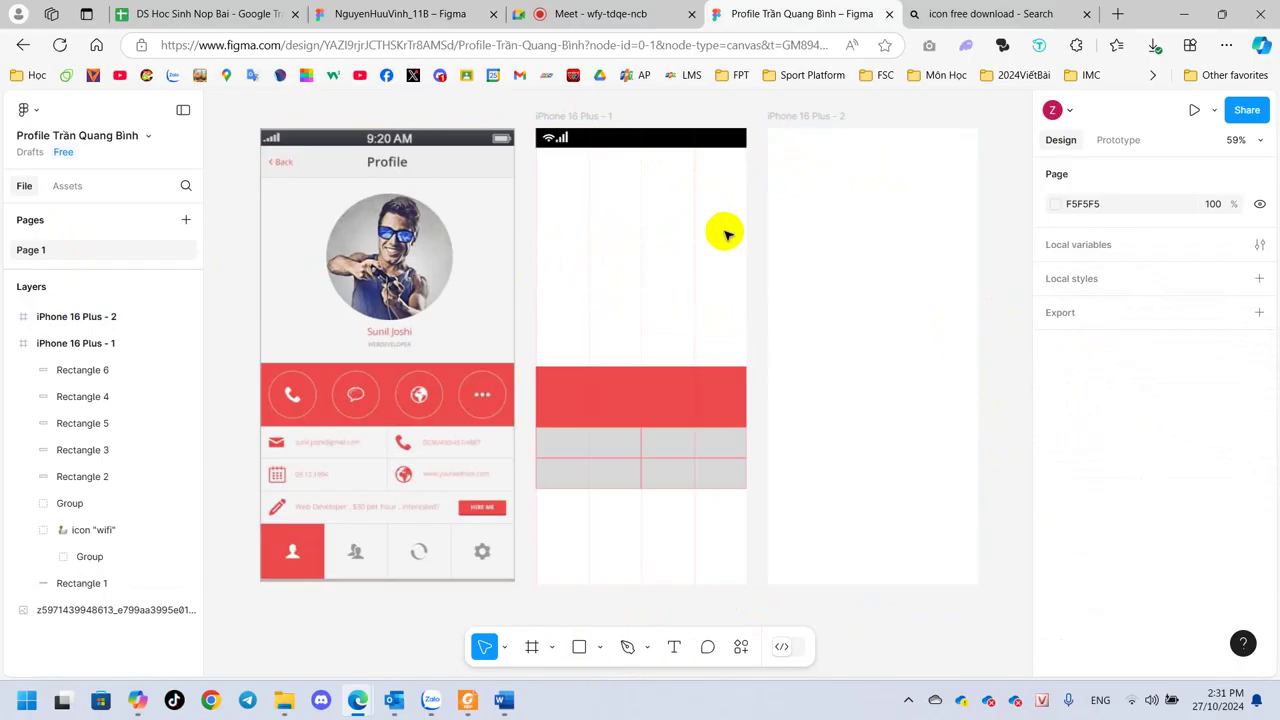
pyautogui.click(856, 264)
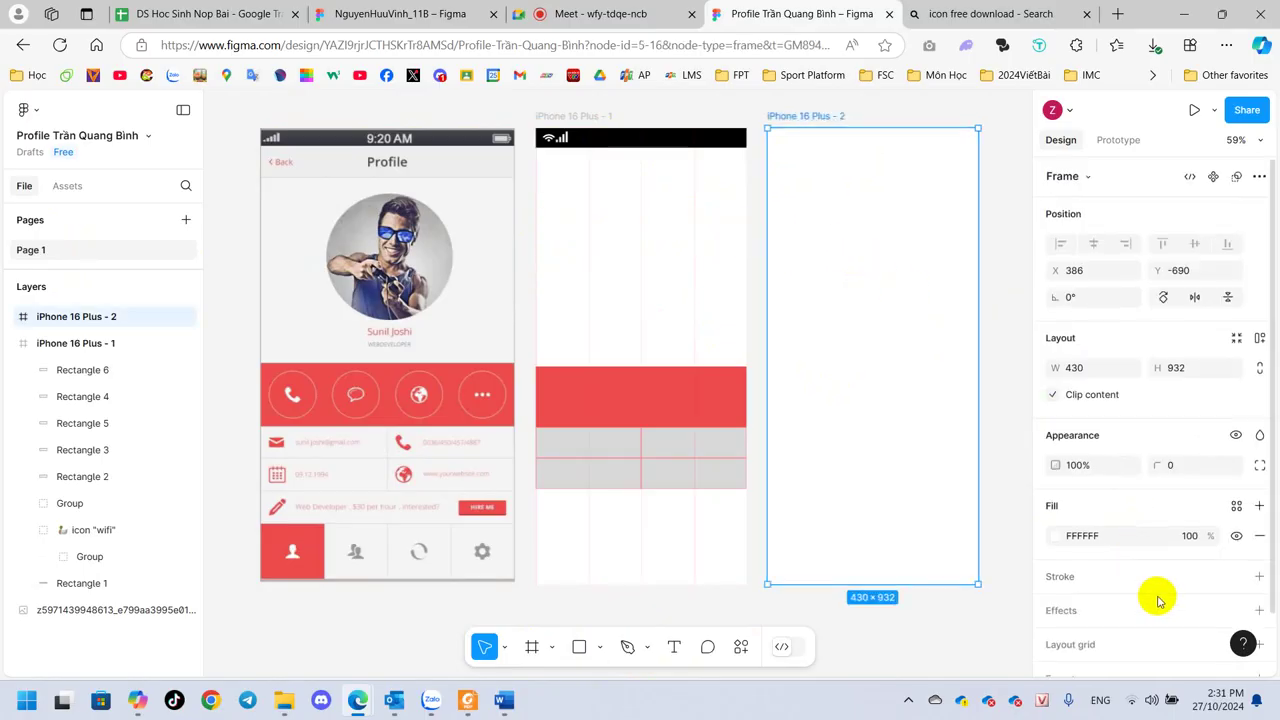
pyautogui.scroll(-1, 1154, 594)
pyautogui.click(1085, 590)
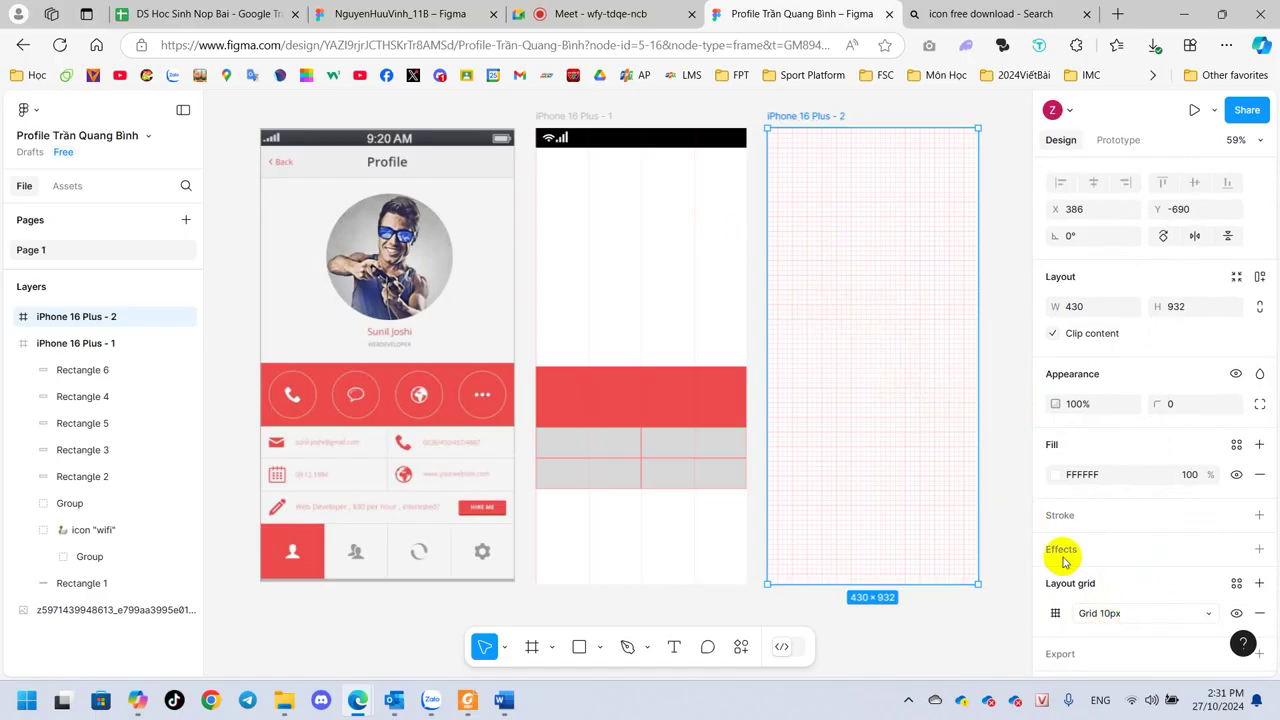
# - Change the layout grid to 4 stretched columns with a 0 gutter
pyautogui.click(1158, 613)
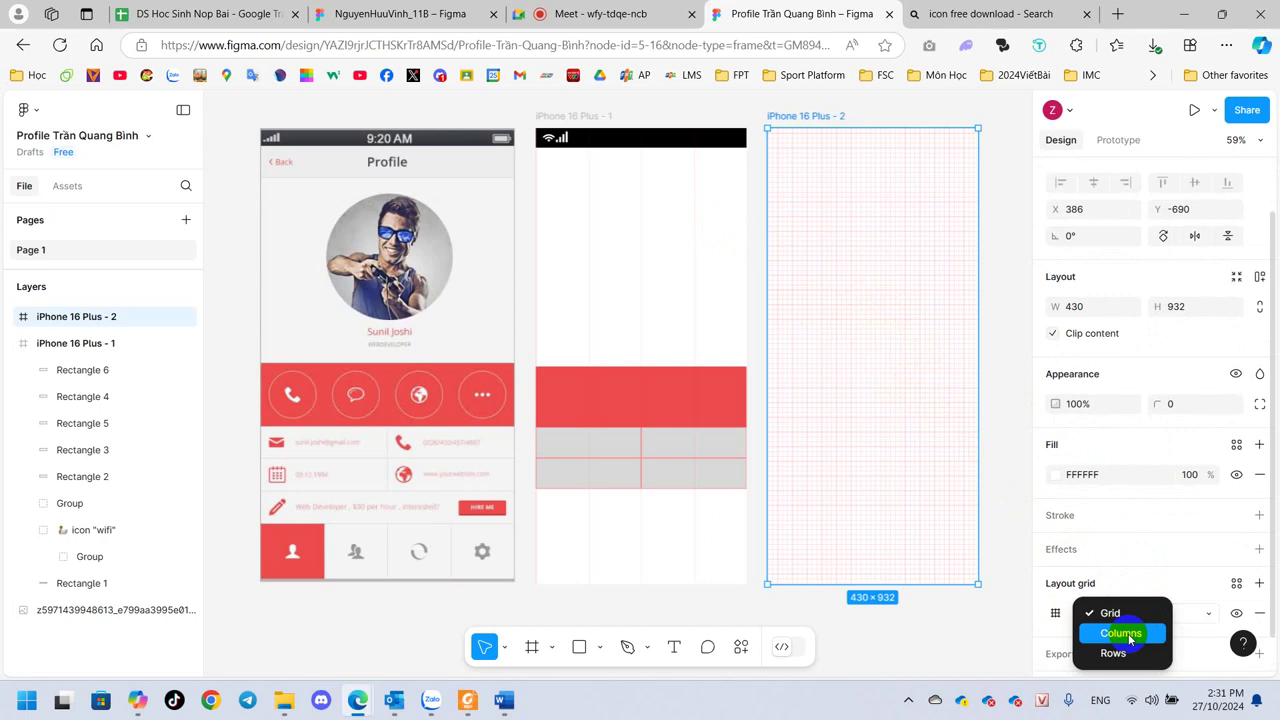
pyautogui.click(1121, 633)
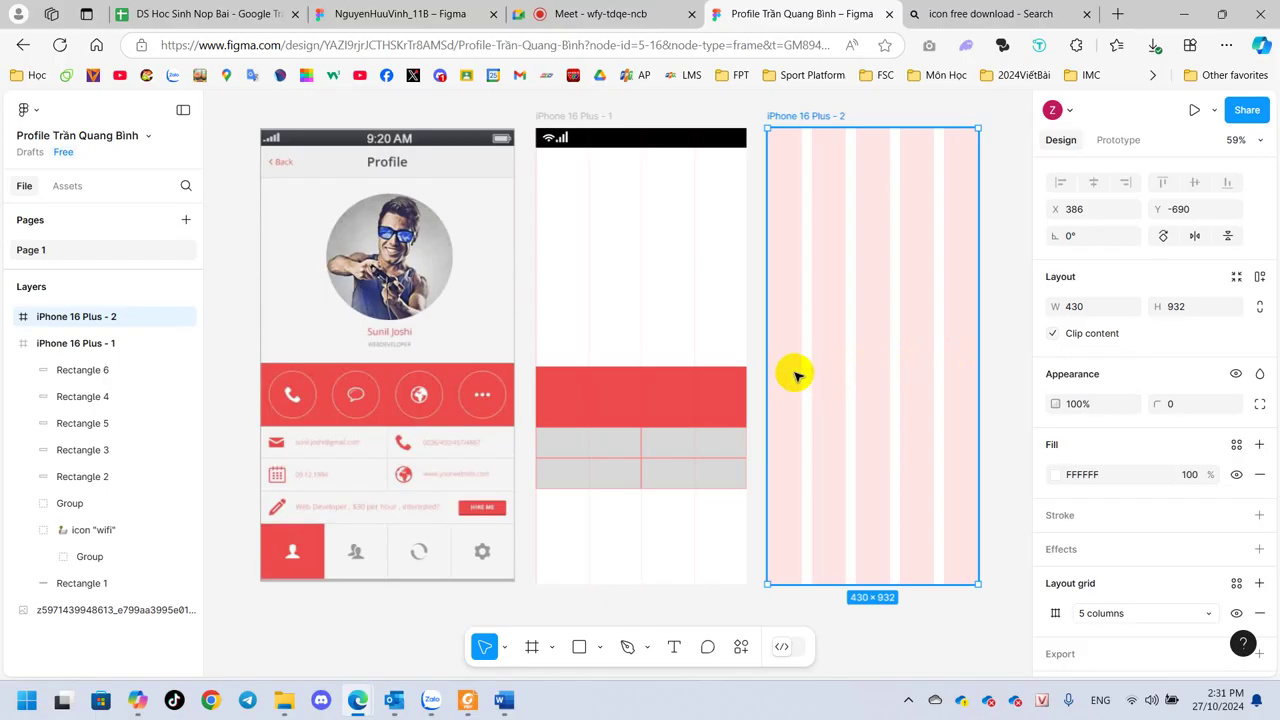
pyautogui.click(1058, 613)
pyautogui.write('4')
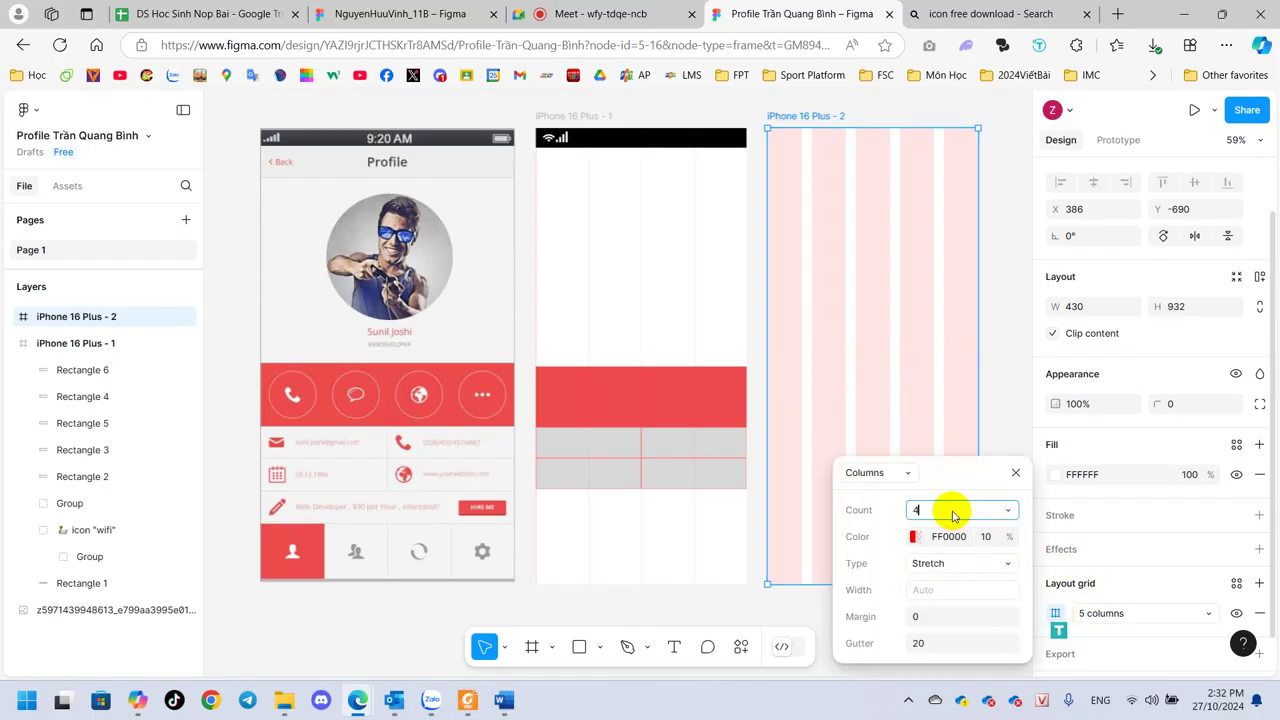
pyautogui.press('Return')
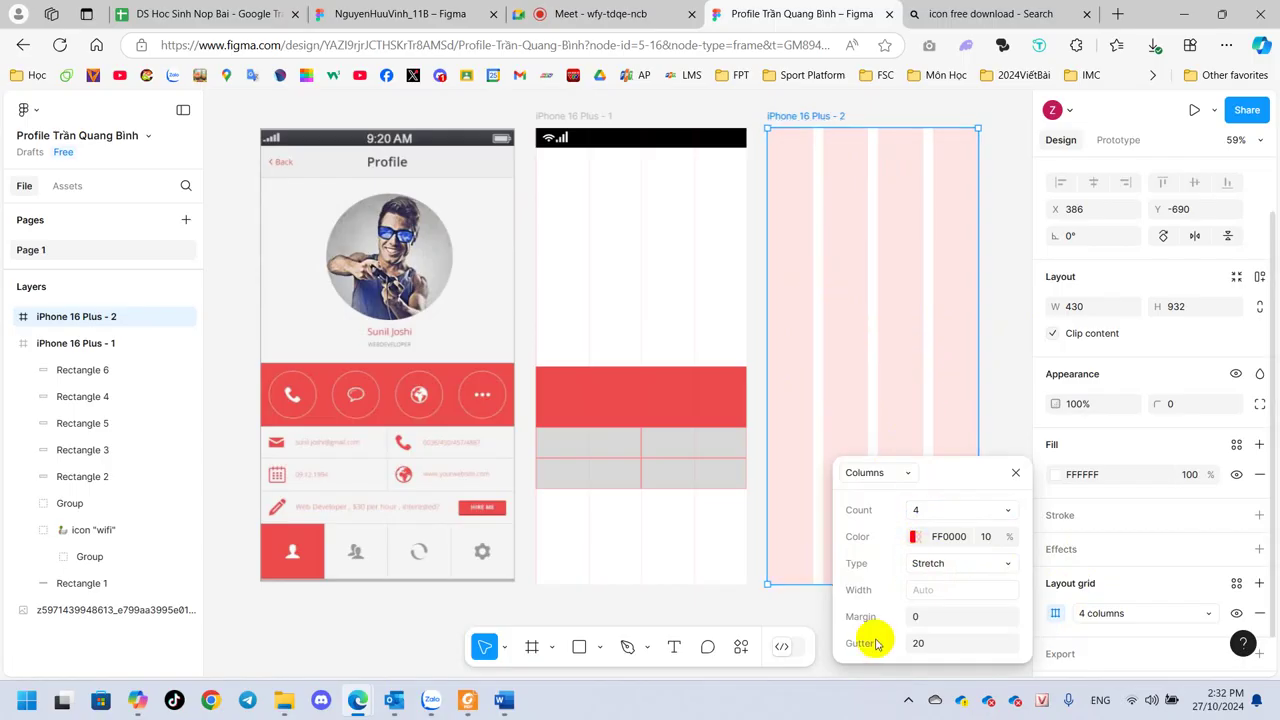
pyautogui.click(922, 643)
pyautogui.write('0')
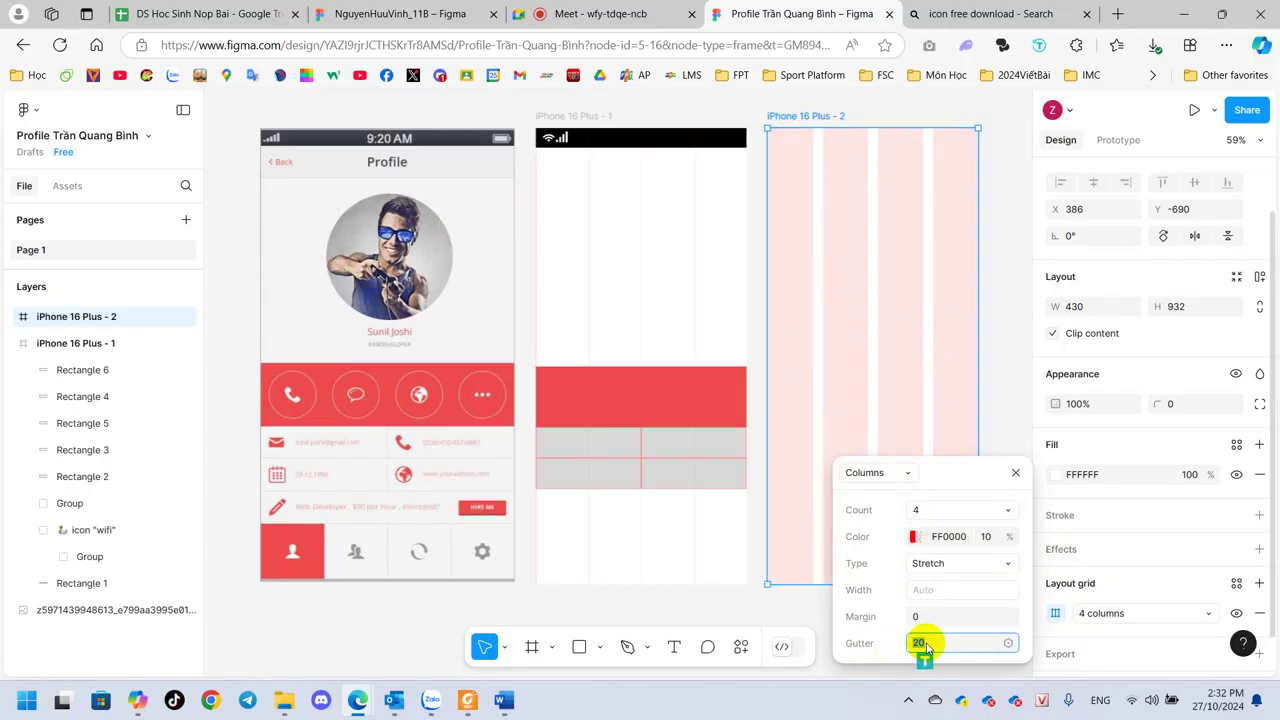
pyautogui.click(858, 500)
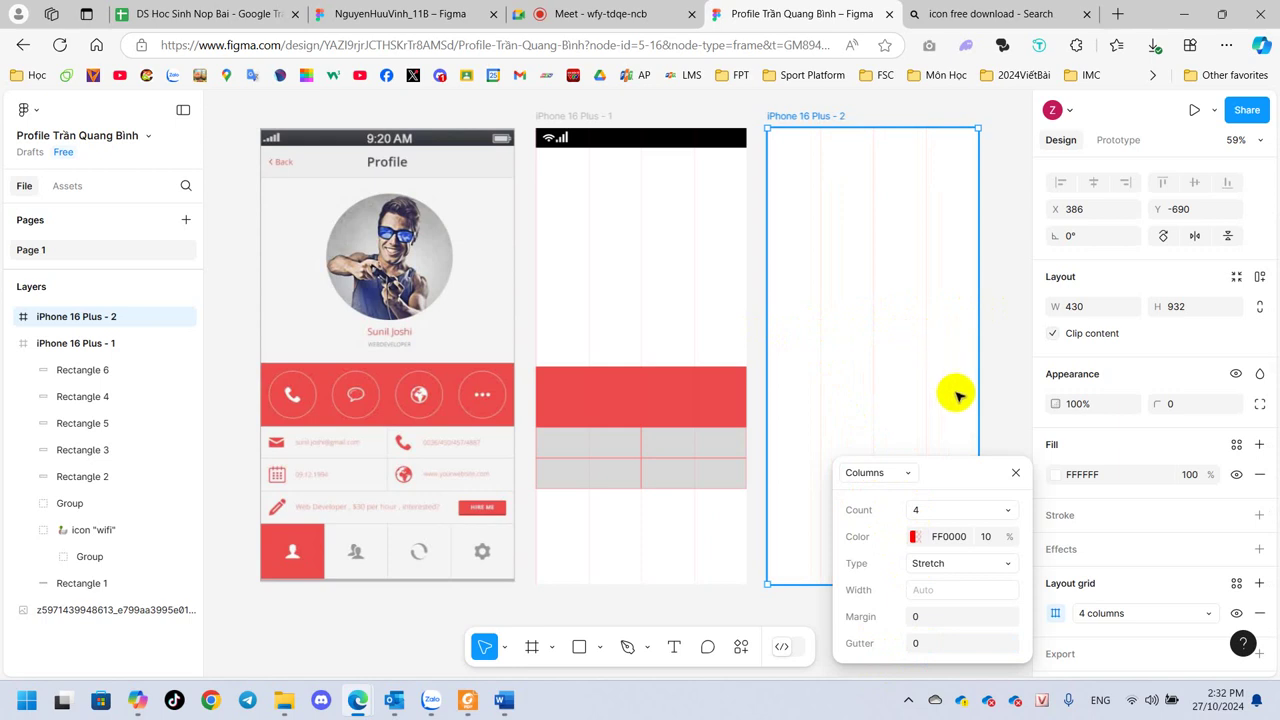
pyautogui.click(1014, 410)
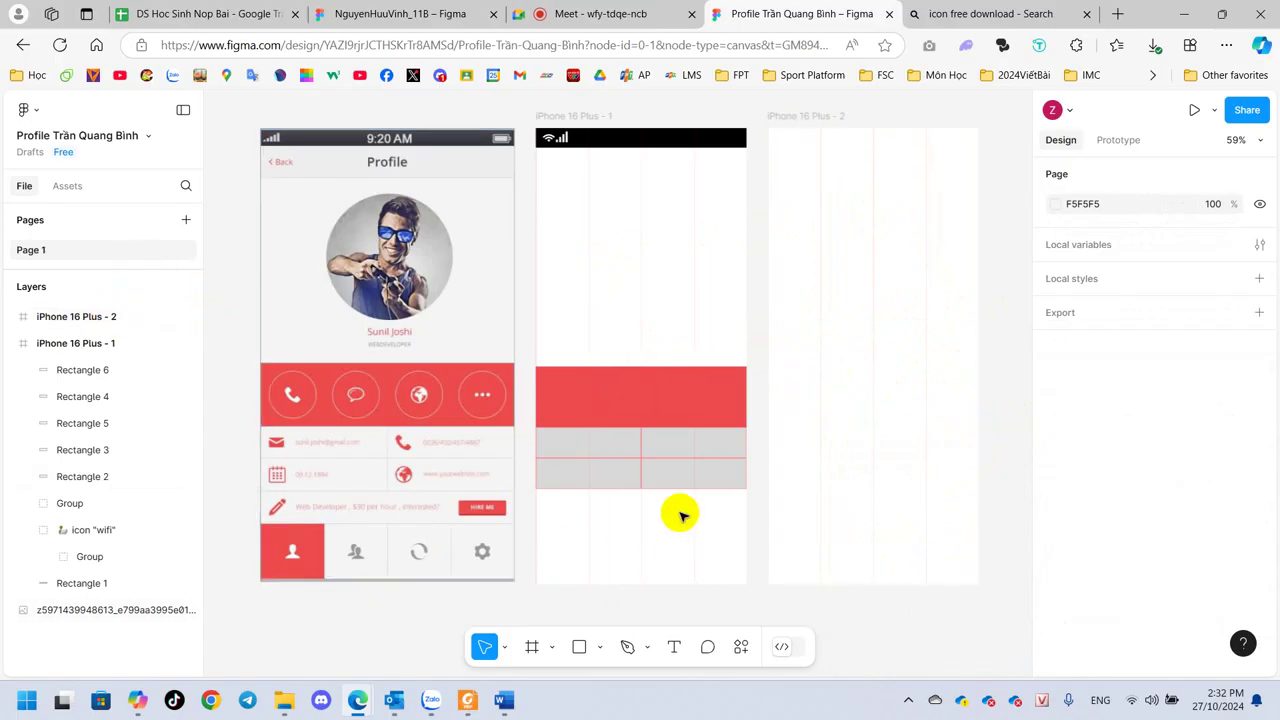
# - Draw a rectangle stretched to the full 430px frame width, 121px tall
pyautogui.click(877, 431)
pyautogui.click(579, 646)
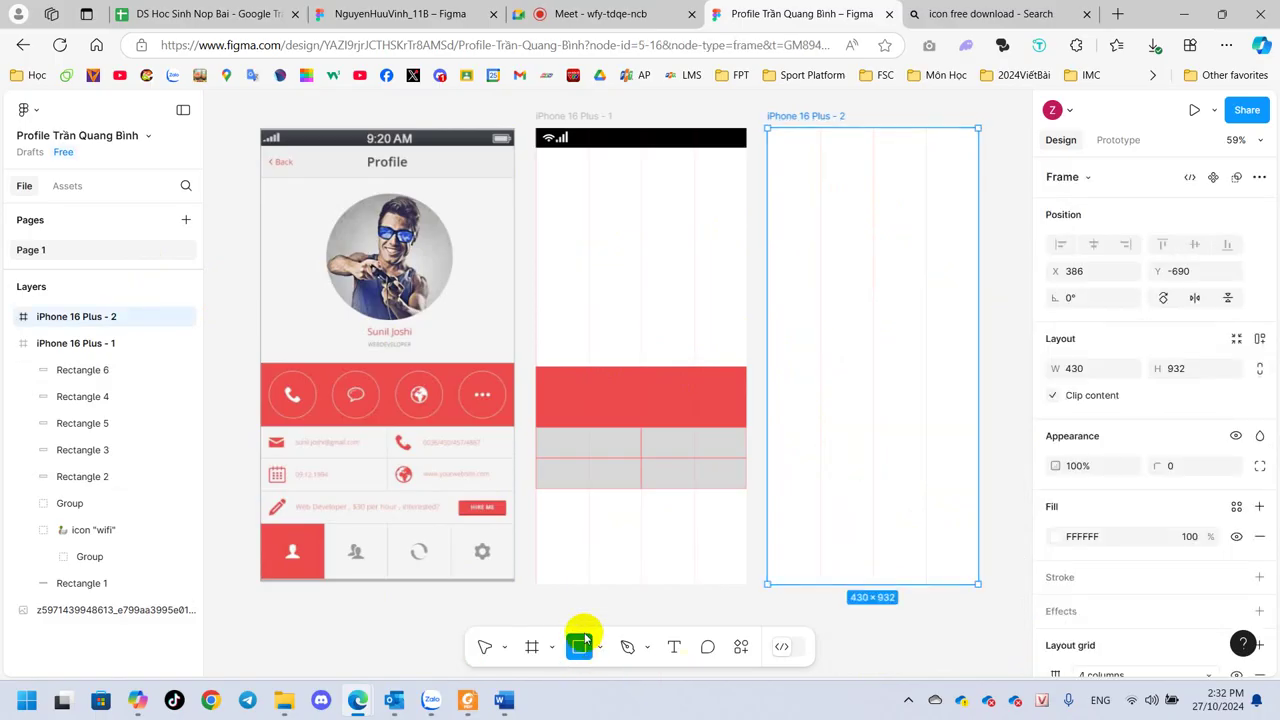
pyautogui.moveTo(806, 380); pyautogui.dragTo(897, 401)
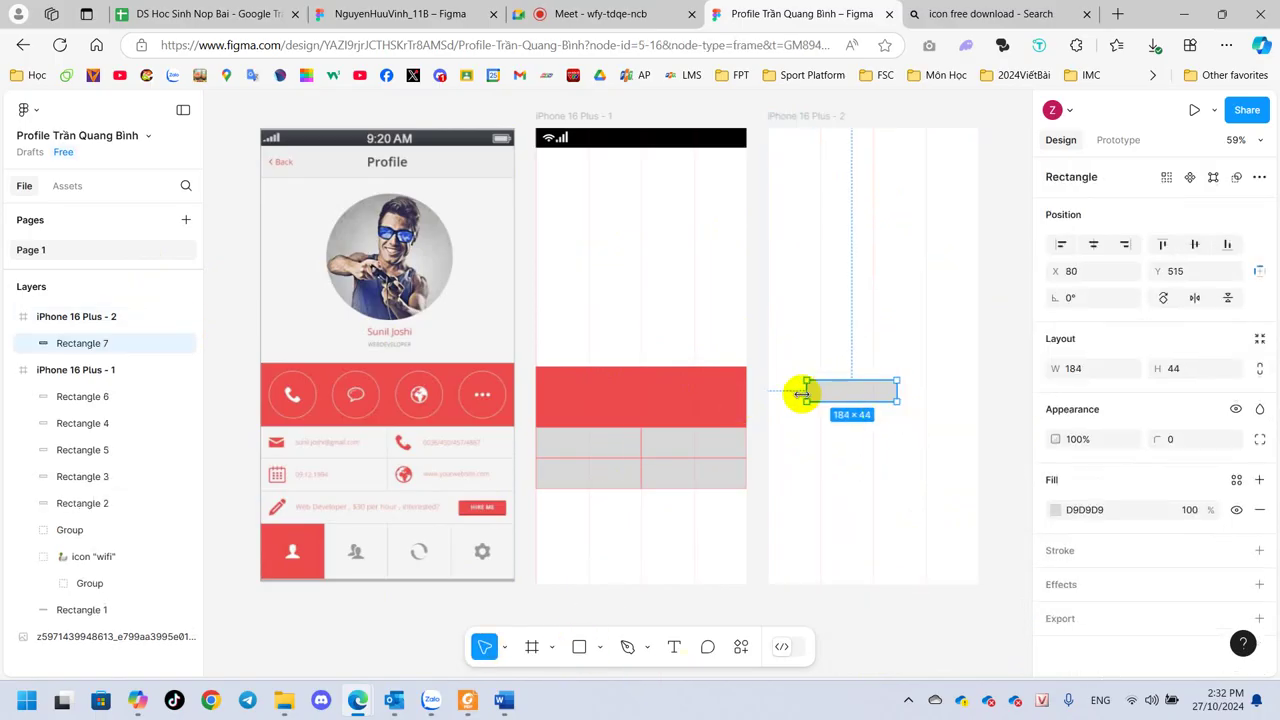
pyautogui.moveTo(802, 393); pyautogui.dragTo(768, 393)
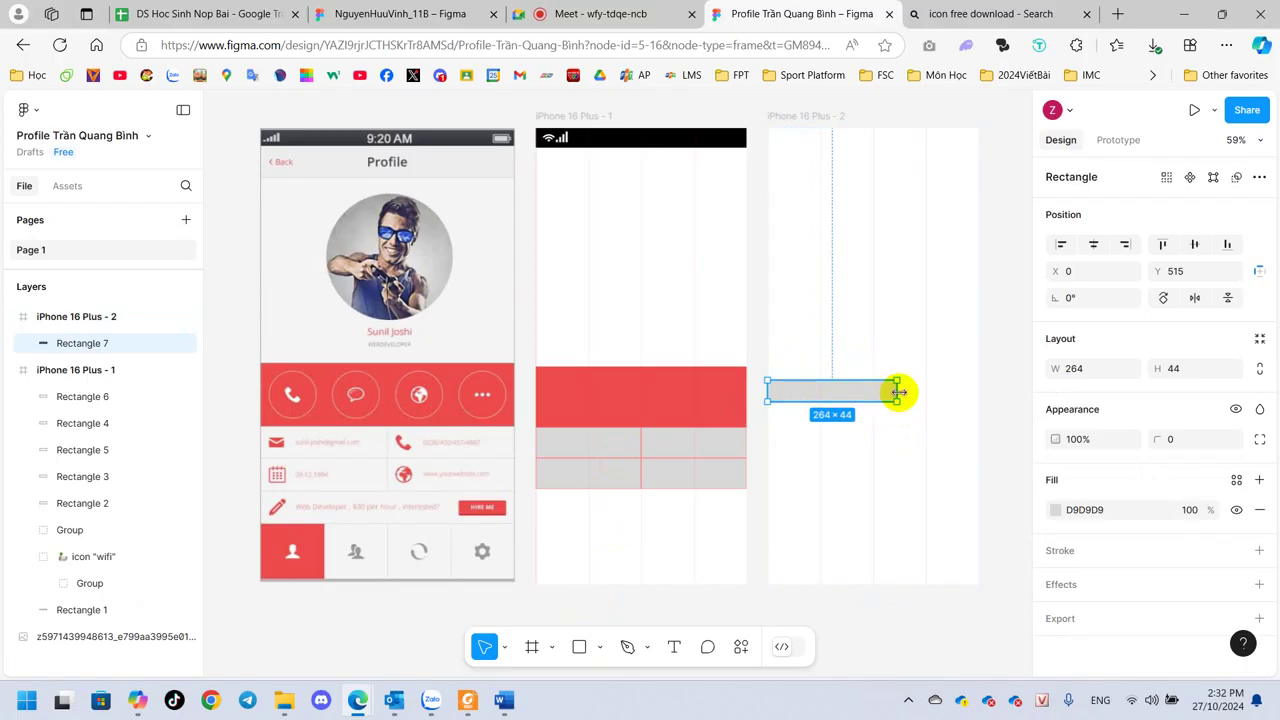
pyautogui.moveTo(897, 393); pyautogui.dragTo(978, 393)
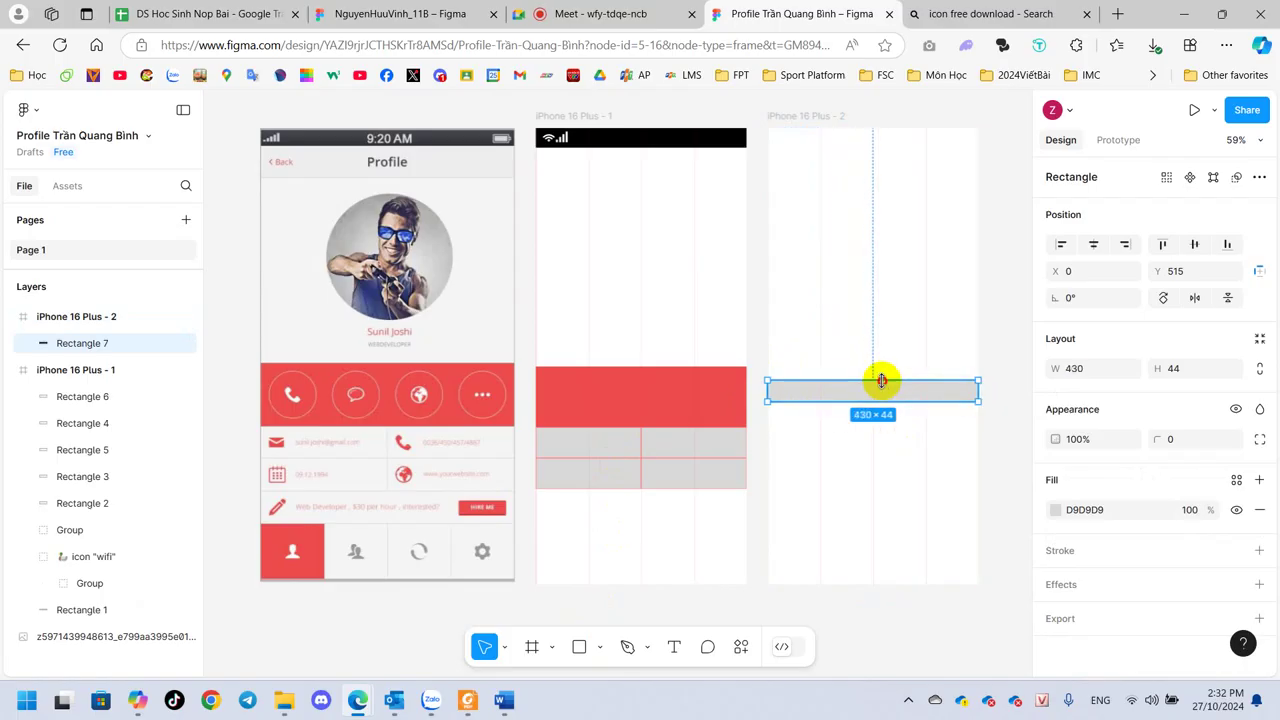
pyautogui.moveTo(881, 380)
pyautogui.mouseDown()
pyautogui.moveTo(886, 368)
pyautogui.moveTo(895, 425)
pyautogui.mouseUp()
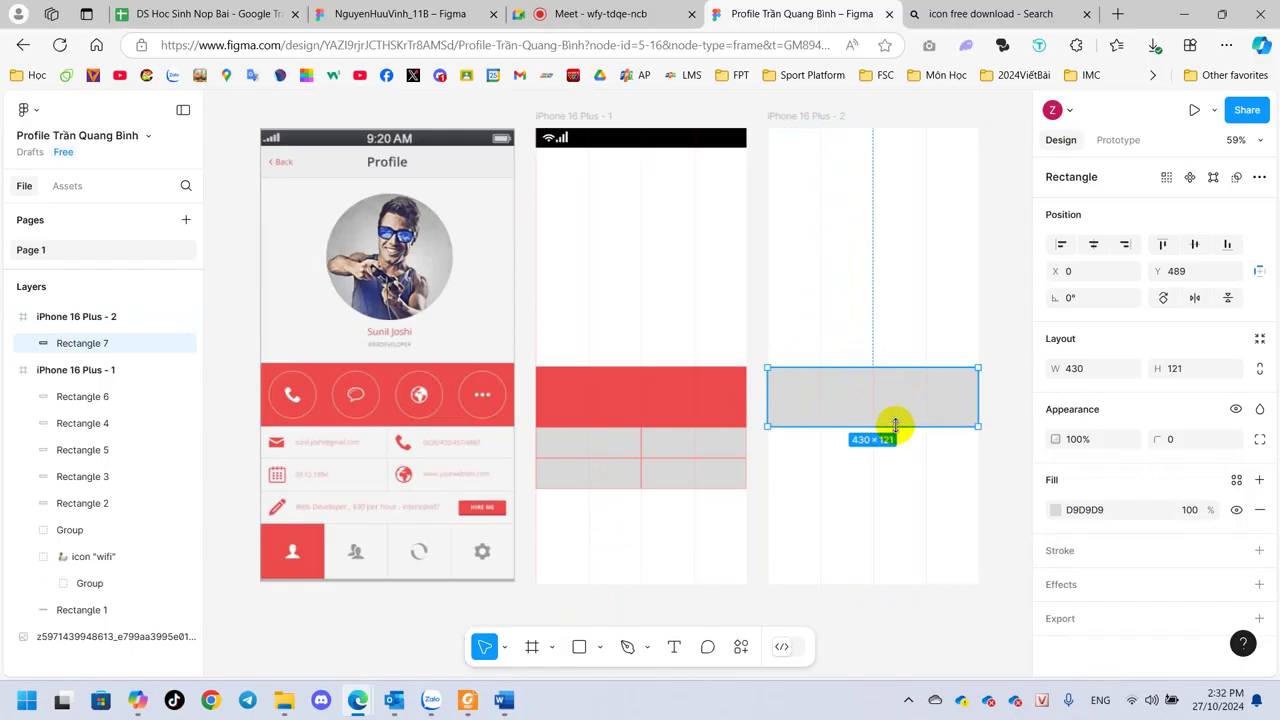
# - Fill the rectangle with ED4A4C, eyedropped from the first frame's red band
pyautogui.click(1055, 509)
pyautogui.click(855, 487)
pyautogui.click(706, 380)
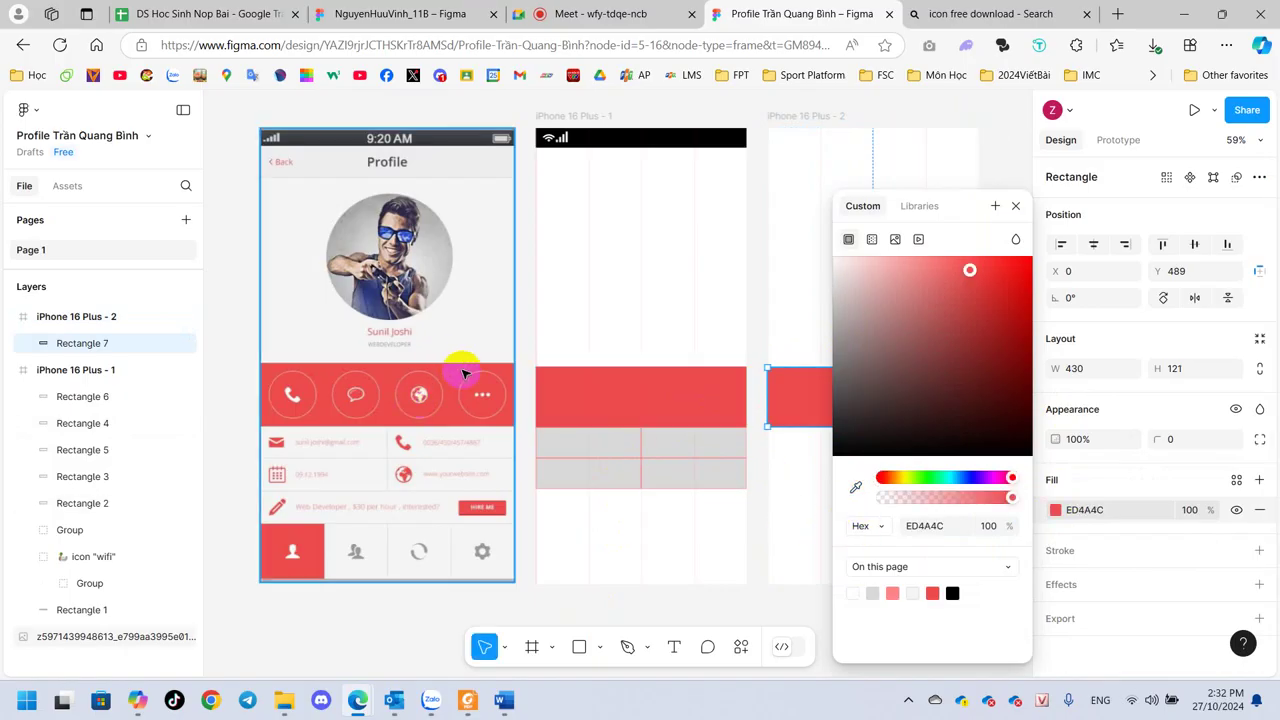
pyautogui.click(1015, 157)
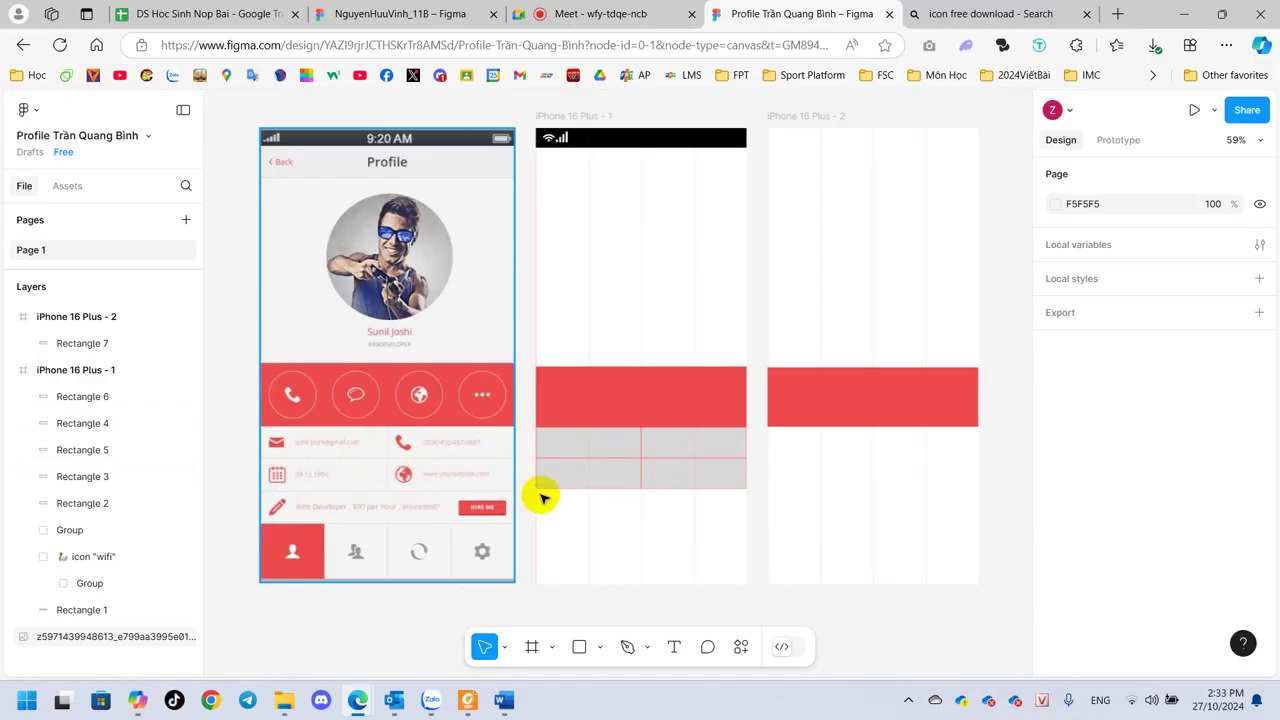
# - Draw a widened grey rectangle just below the red band
pyautogui.click(599, 647)
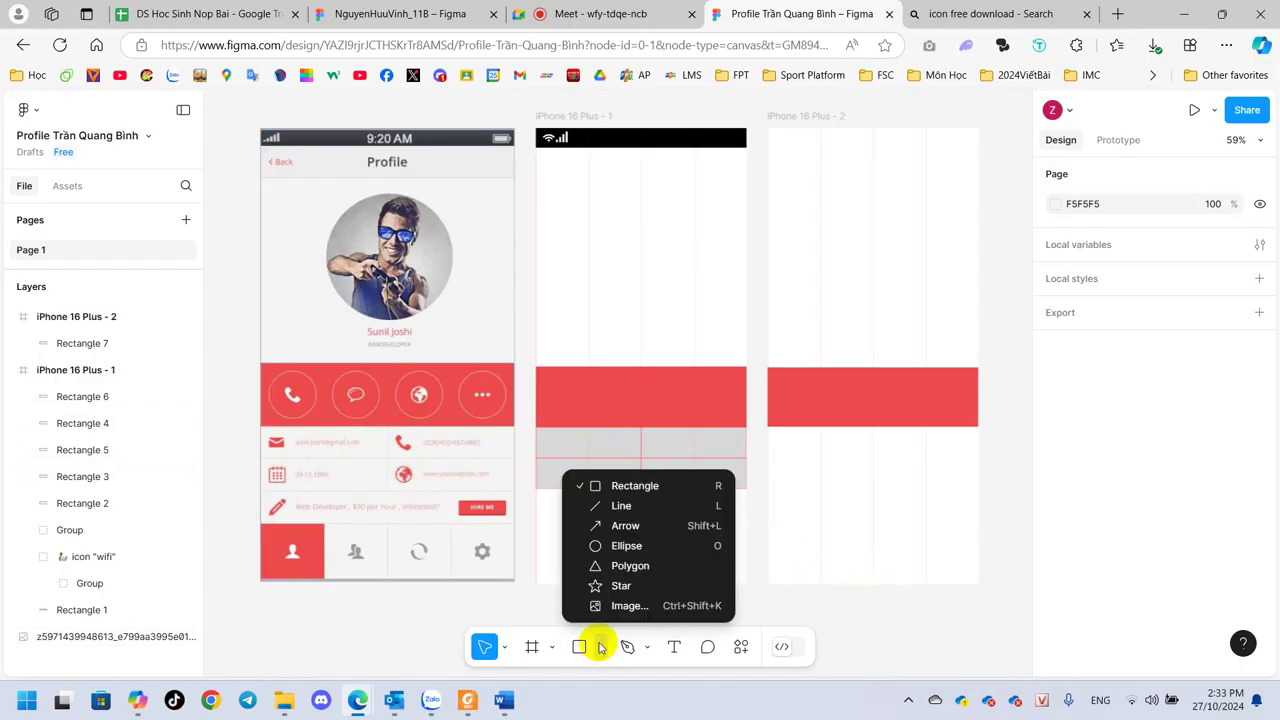
pyautogui.click(617, 485)
pyautogui.moveTo(787, 446)
pyautogui.mouseDown()
pyautogui.moveTo(855, 473)
pyautogui.moveTo(767, 461)
pyautogui.mouseUp()
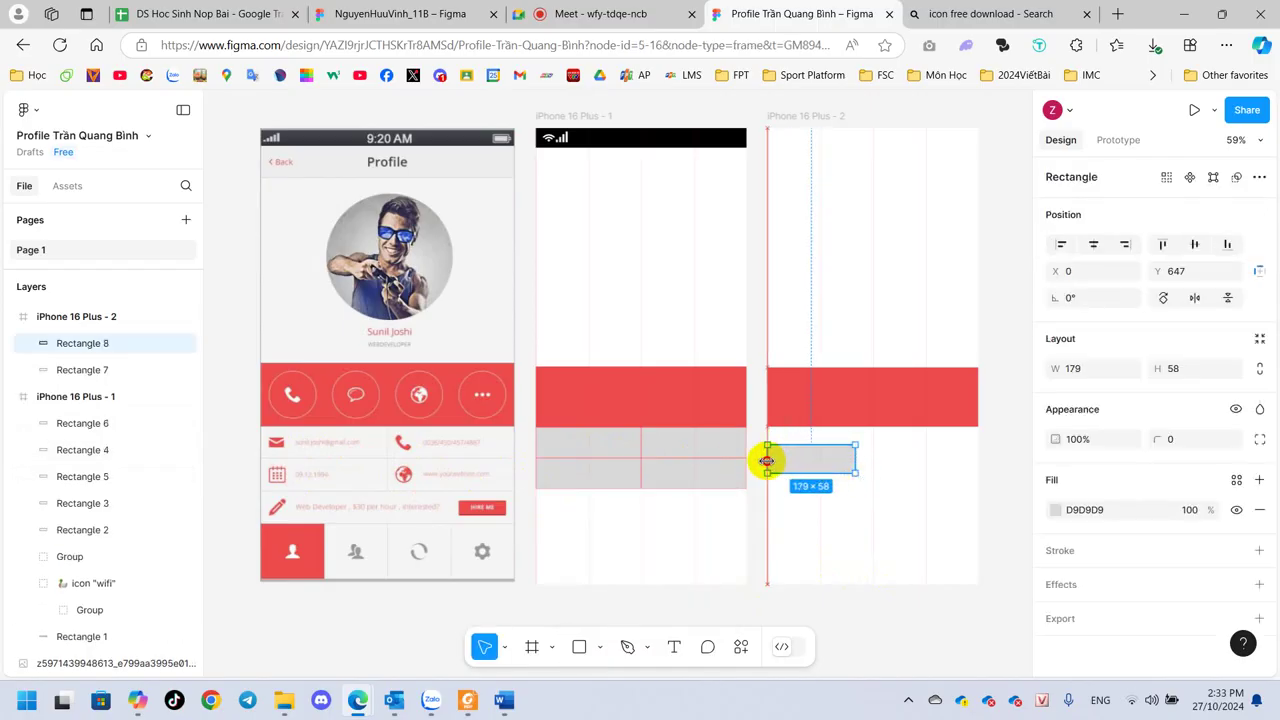
pyautogui.moveTo(854, 460); pyautogui.dragTo(871, 455)
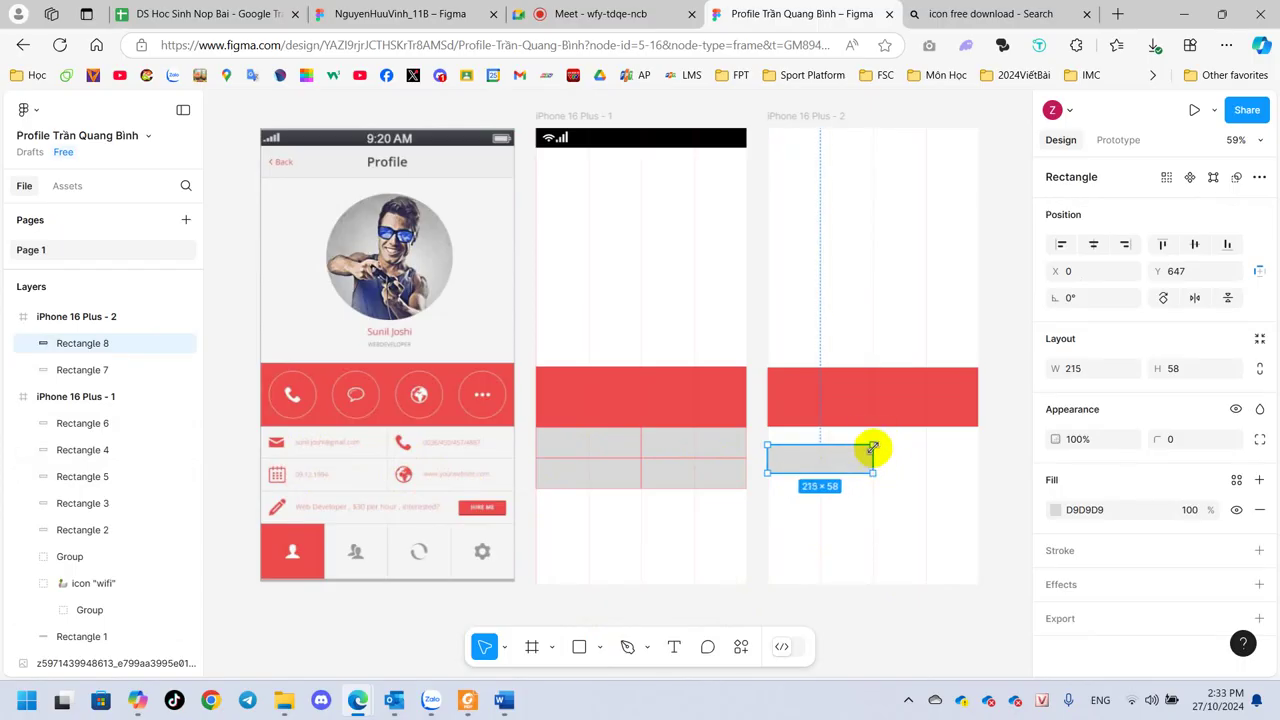
pyautogui.moveTo(815, 462); pyautogui.dragTo(817, 448)
# - Resize the grey cell to 215×64 at Y 610
pyautogui.keyDown('ctrl'); pyautogui.scroll(2, 818, 445); pyautogui.keyUp('ctrl')
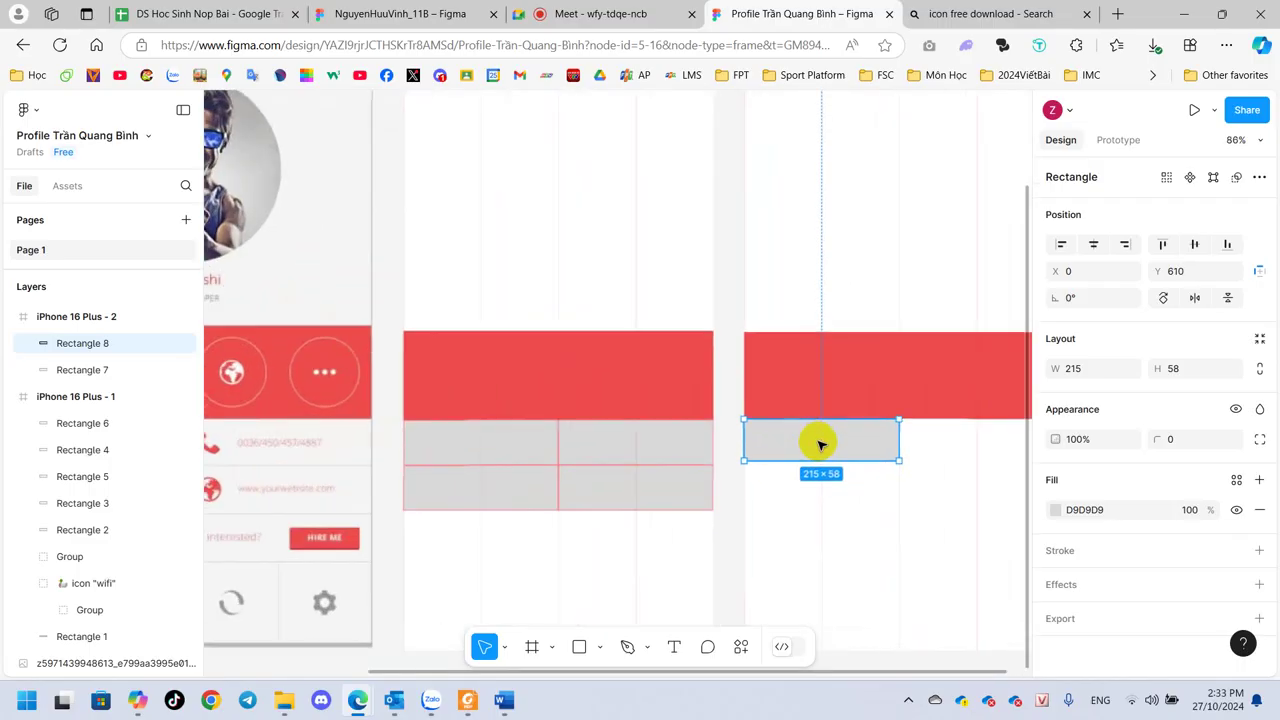
pyautogui.keyDown('ctrl'); pyautogui.scroll(2, 818, 445); pyautogui.keyUp('ctrl')
pyautogui.keyDown('ctrl'); pyautogui.scroll(2, 818, 445); pyautogui.keyUp('ctrl')
pyautogui.keyDown('ctrl'); pyautogui.scroll(2, 818, 445); pyautogui.keyUp('ctrl')
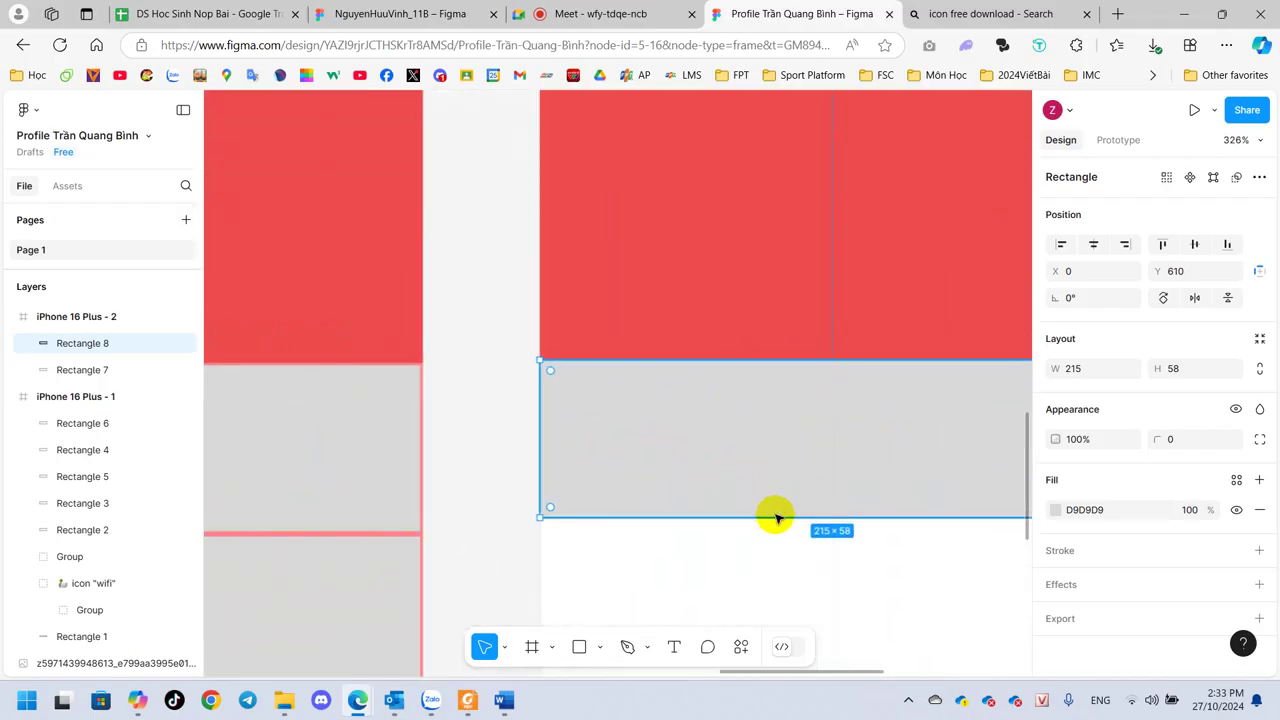
pyautogui.moveTo(772, 517); pyautogui.dragTo(773, 535)
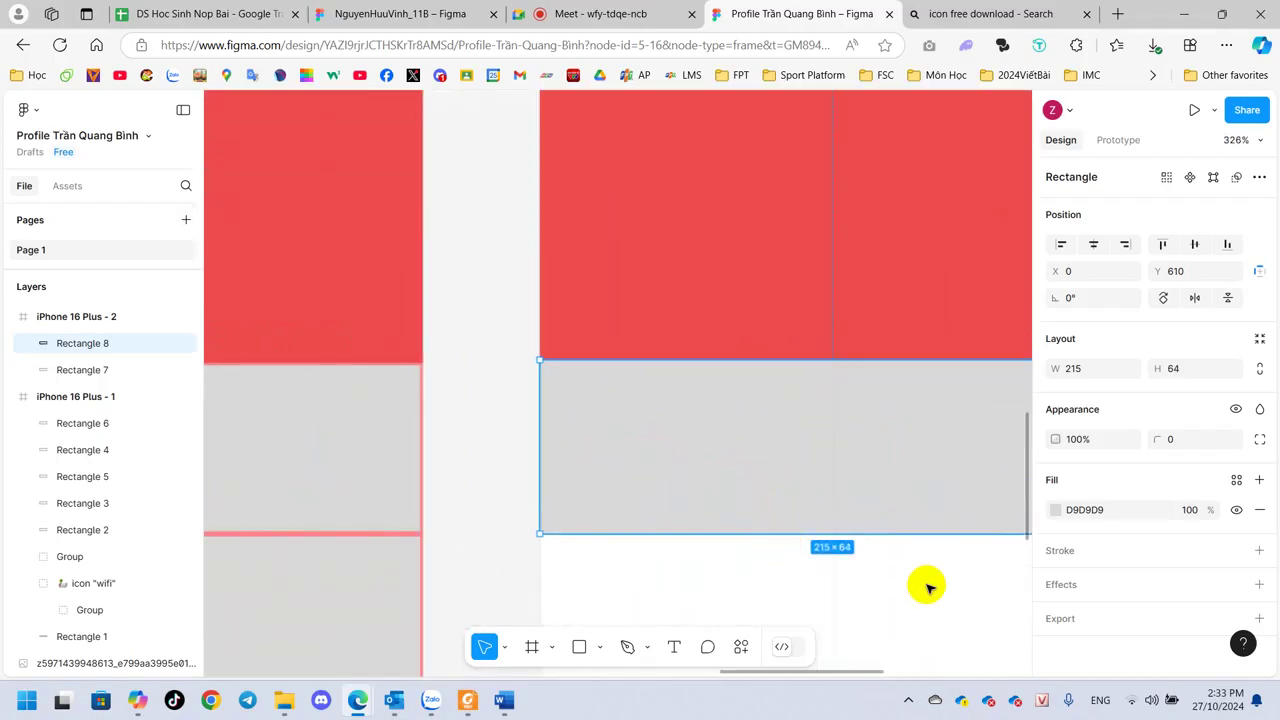
pyautogui.keyDown('ctrl'); pyautogui.scroll(-1, 823, 586); pyautogui.keyUp('ctrl')
pyautogui.keyDown('ctrl'); pyautogui.scroll(-2, 823, 566); pyautogui.keyUp('ctrl')
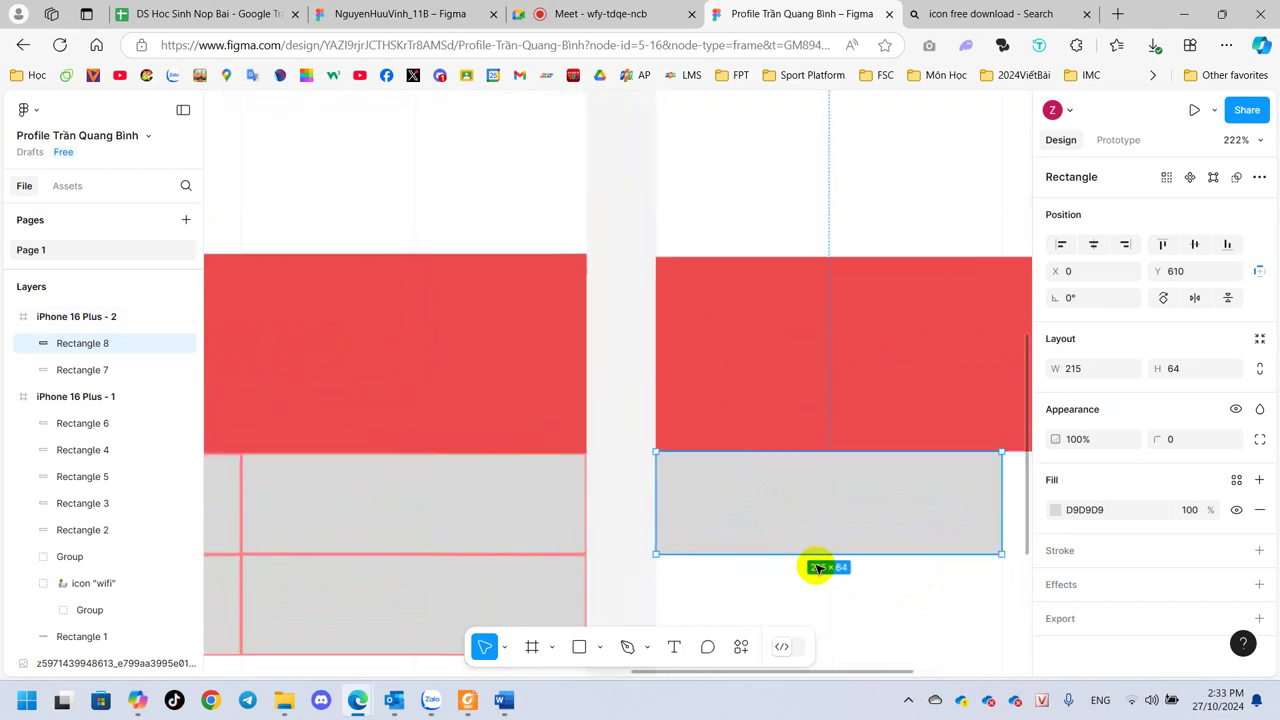
pyautogui.keyDown('ctrl'); pyautogui.scroll(-2, 823, 569); pyautogui.keyUp('ctrl')
pyautogui.keyDown('ctrl'); pyautogui.scroll(-2, 825, 575); pyautogui.keyUp('ctrl')
pyautogui.keyDown('ctrl'); pyautogui.scroll(-2, 823, 575); pyautogui.keyUp('ctrl')
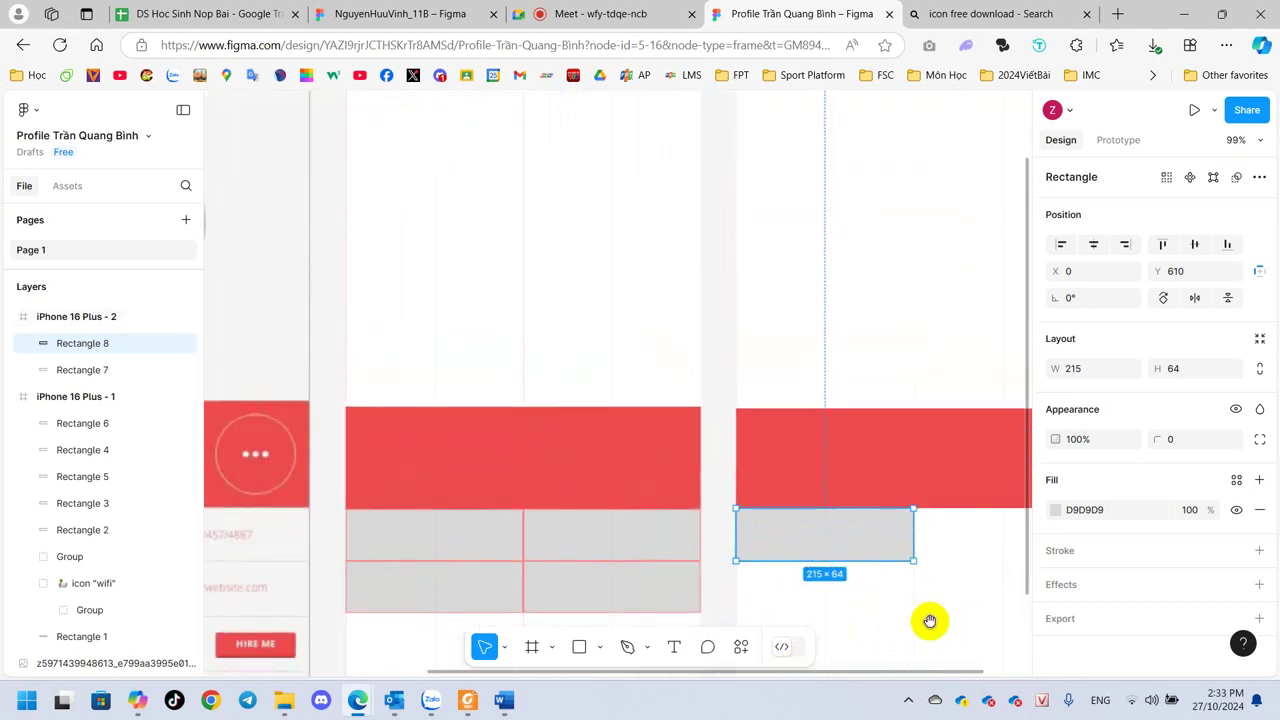
pyautogui.moveTo(929, 620); pyautogui.dragTo(683, 431)
pyautogui.click(978, 432)
# - Alt-drag a copy of the grey cell beside it at X 215
pyautogui.click(680, 370)
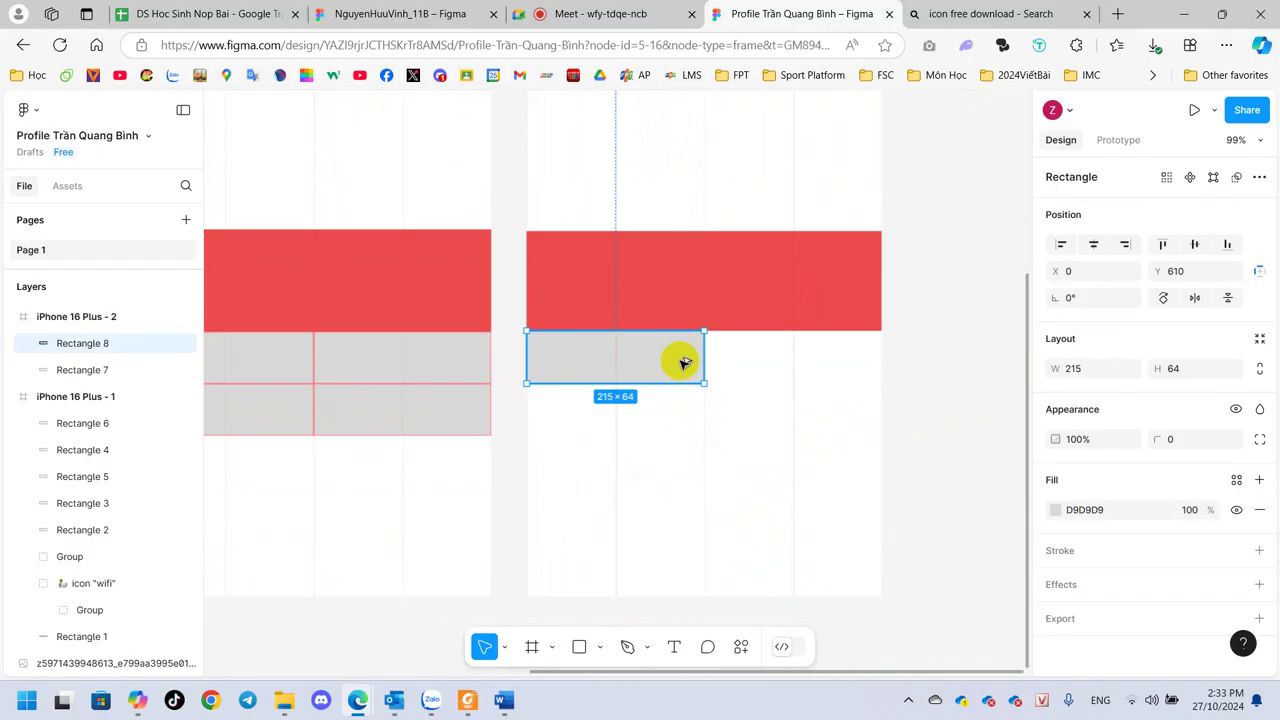
pyautogui.click(622, 368)
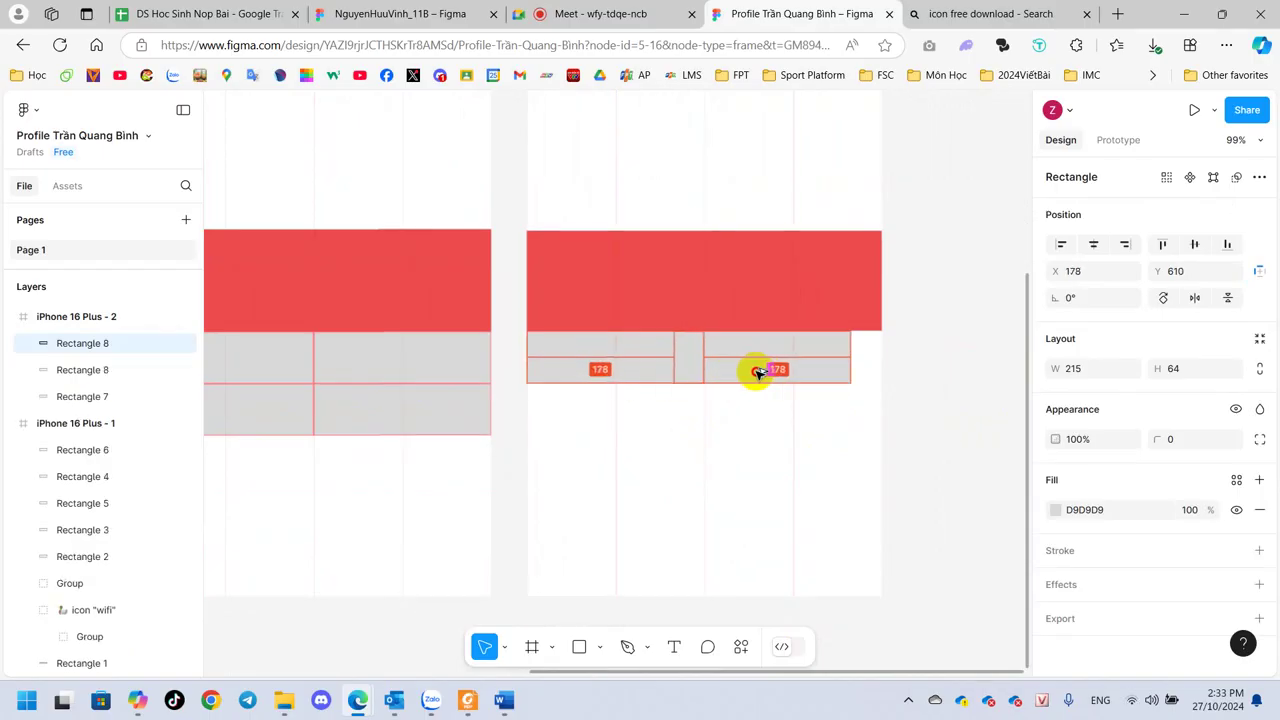
pyautogui.moveTo(723, 375); pyautogui.dragTo(782, 372)
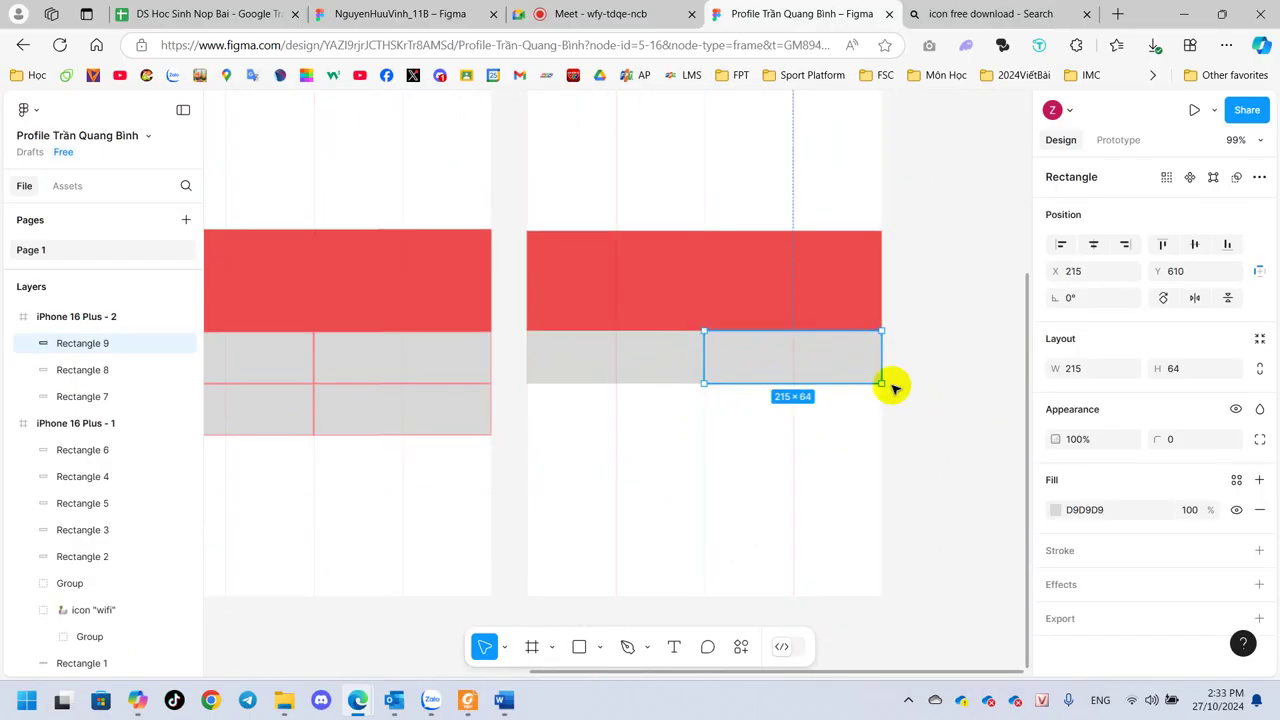
# - Give both grey cells a 2px FF9F9F inside stroke
pyautogui.click(663, 357)
pyautogui.click(957, 368)
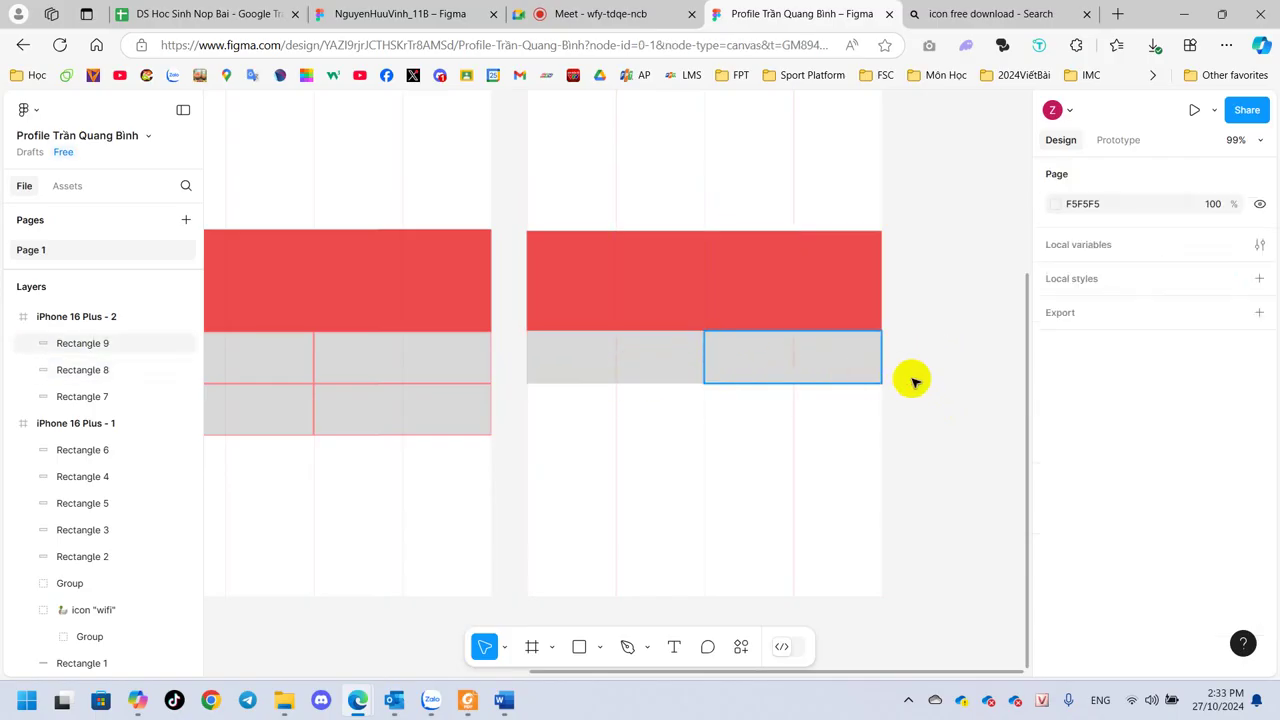
pyautogui.click(760, 366)
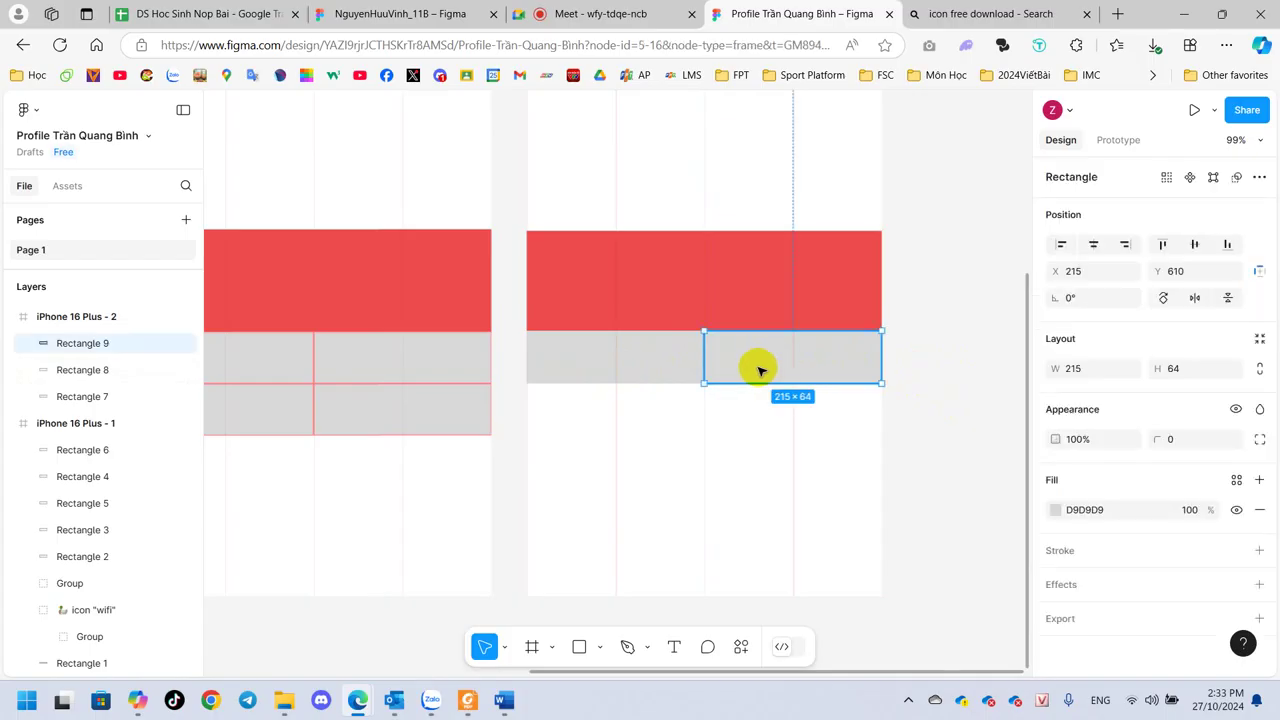
pyautogui.keyDown('shift'); pyautogui.click(651, 356); pyautogui.keyUp('shift')
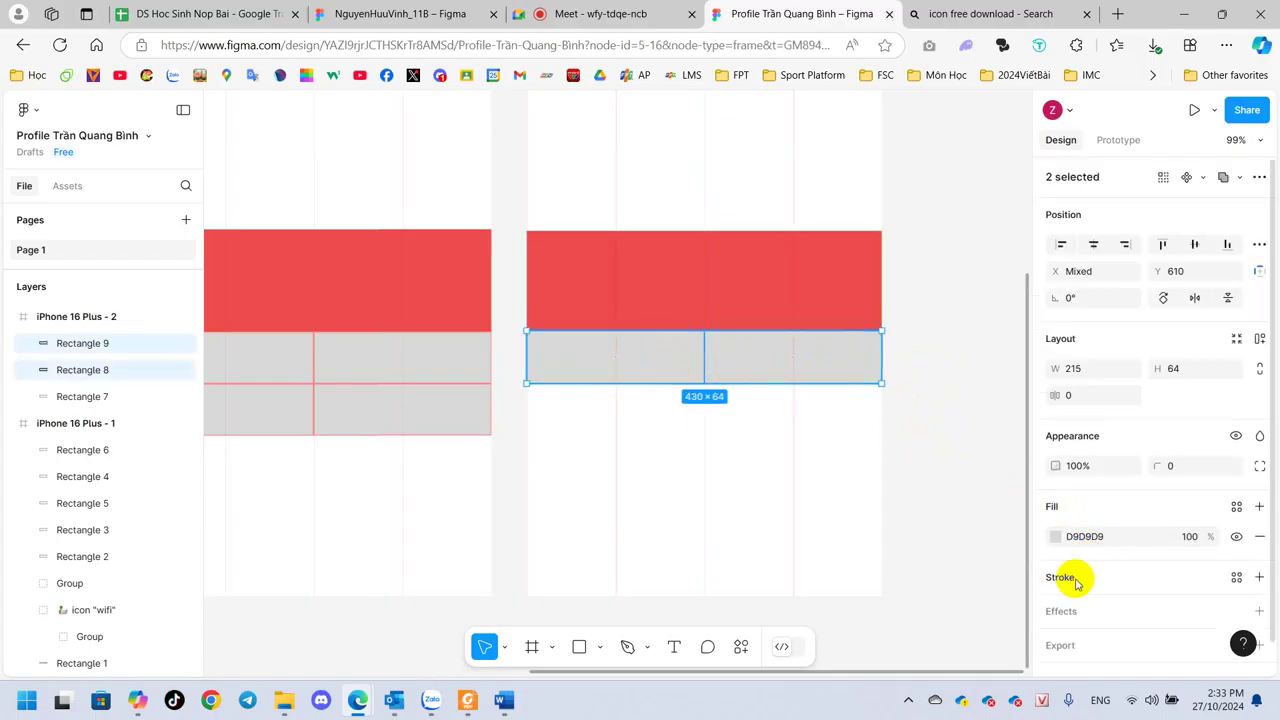
pyautogui.click(1055, 579)
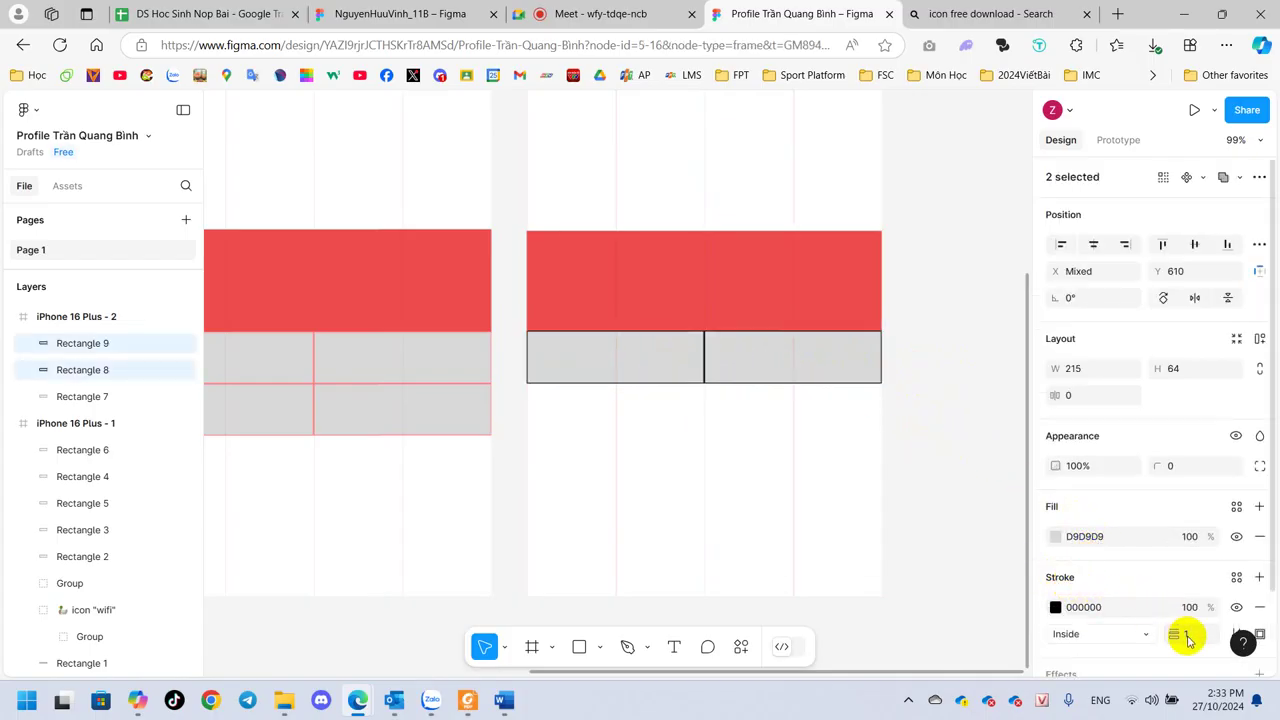
pyautogui.click(1057, 607)
pyautogui.write('FF9F9F')
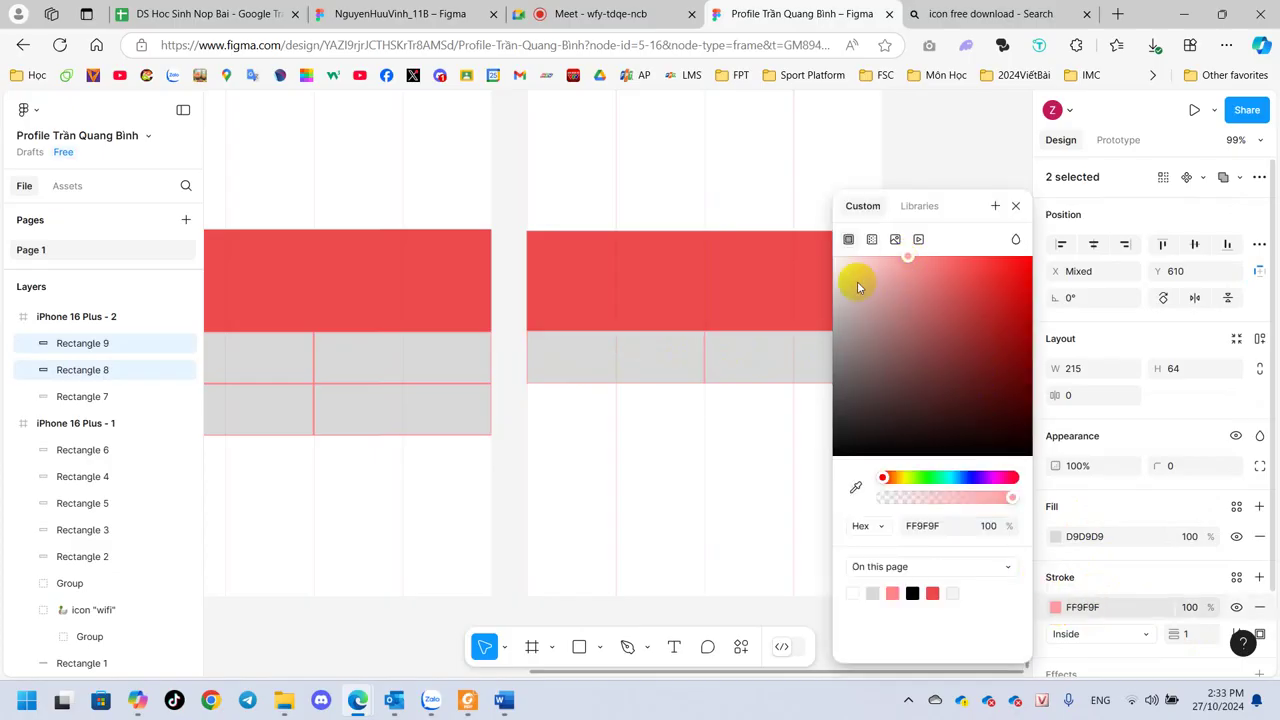
pyautogui.click(958, 133)
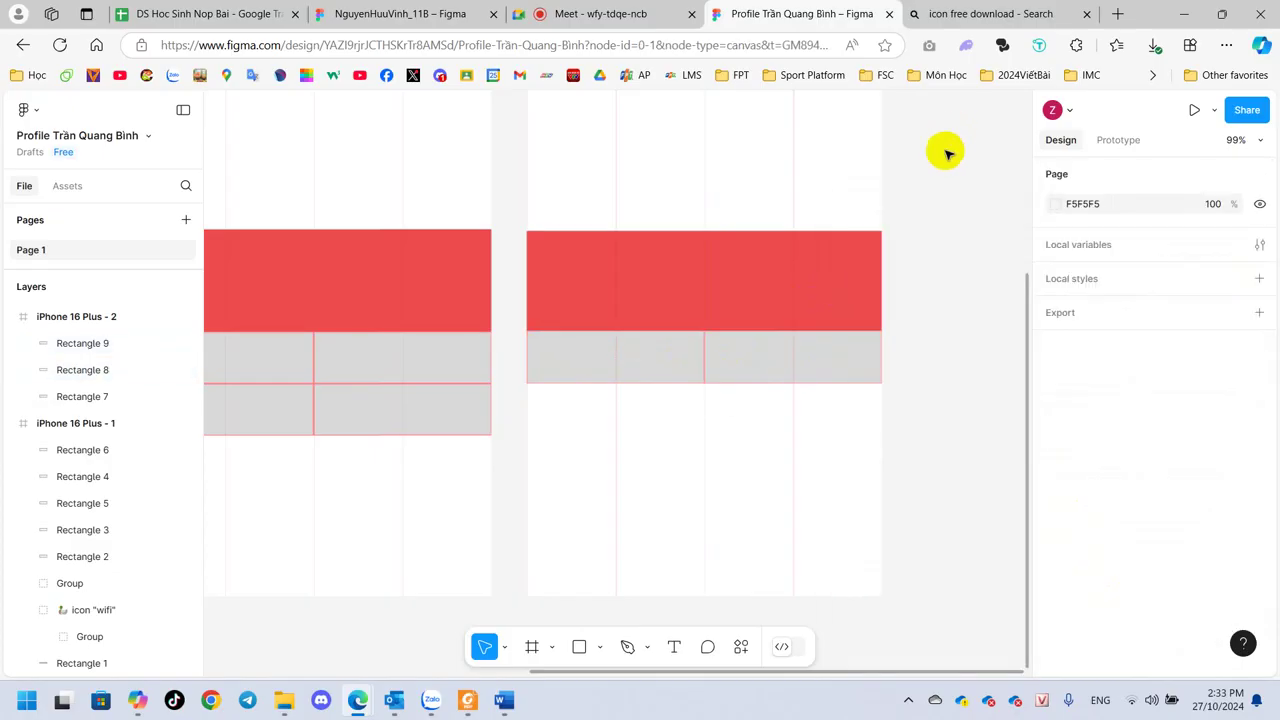
# - Duplicate both outlined cells into a second row at Y 674
pyautogui.click(619, 372)
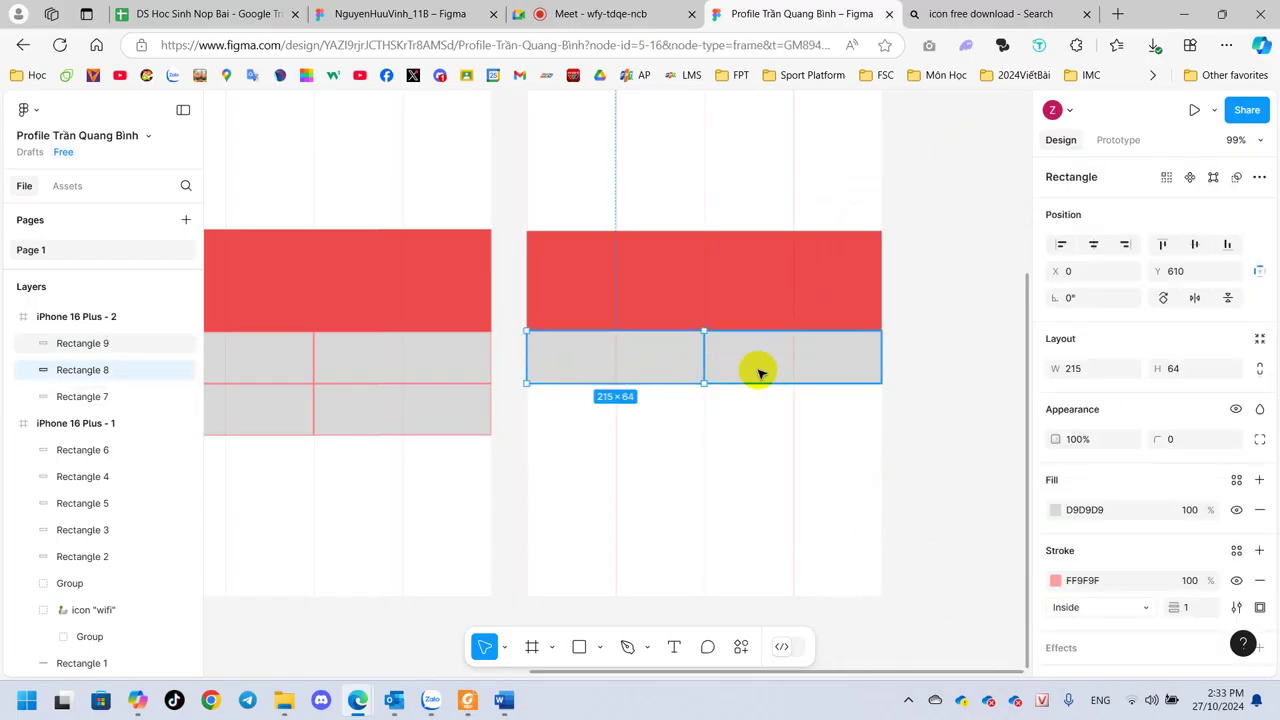
pyautogui.click(970, 380)
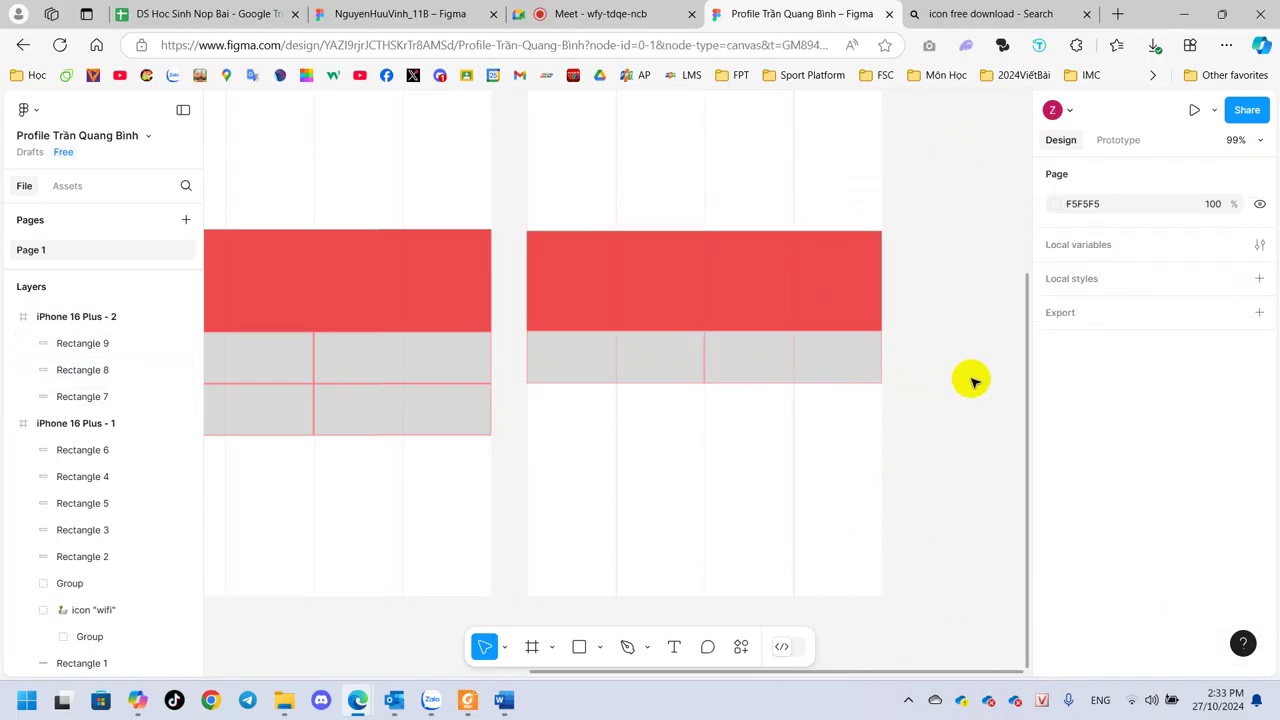
pyautogui.click(740, 371)
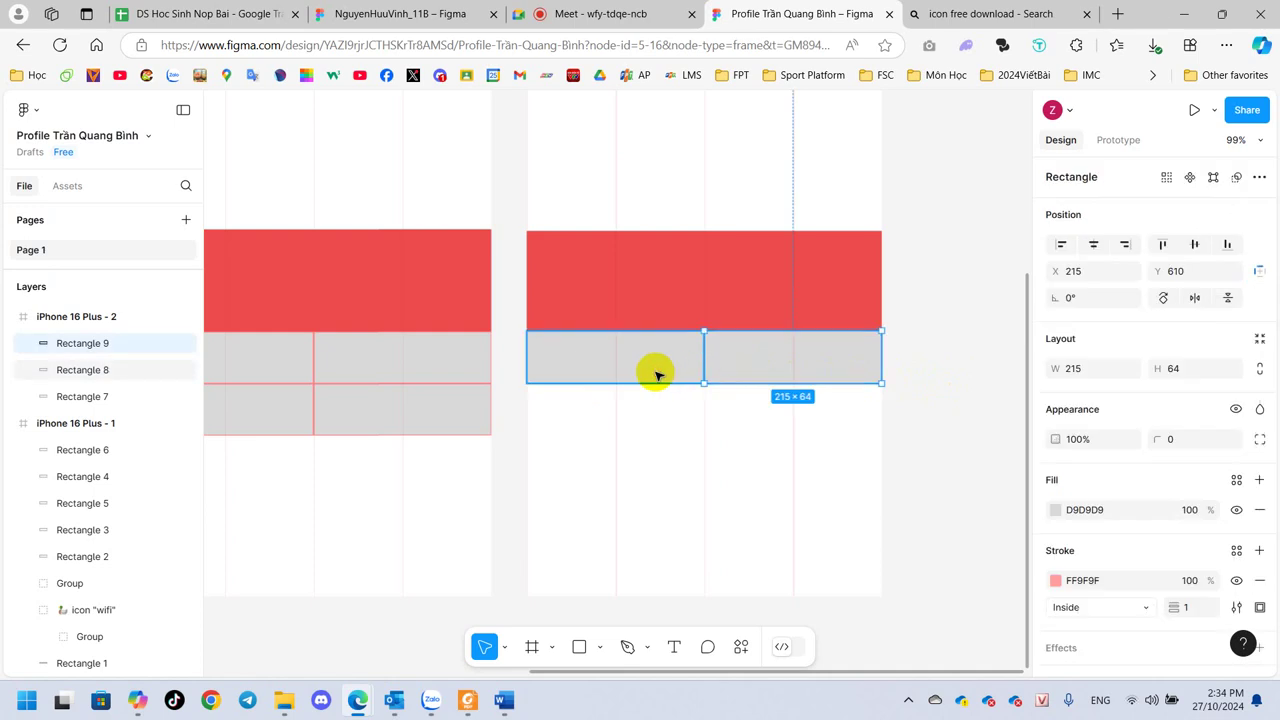
pyautogui.keyDown('shift'); pyautogui.click(654, 371); pyautogui.keyUp('shift')
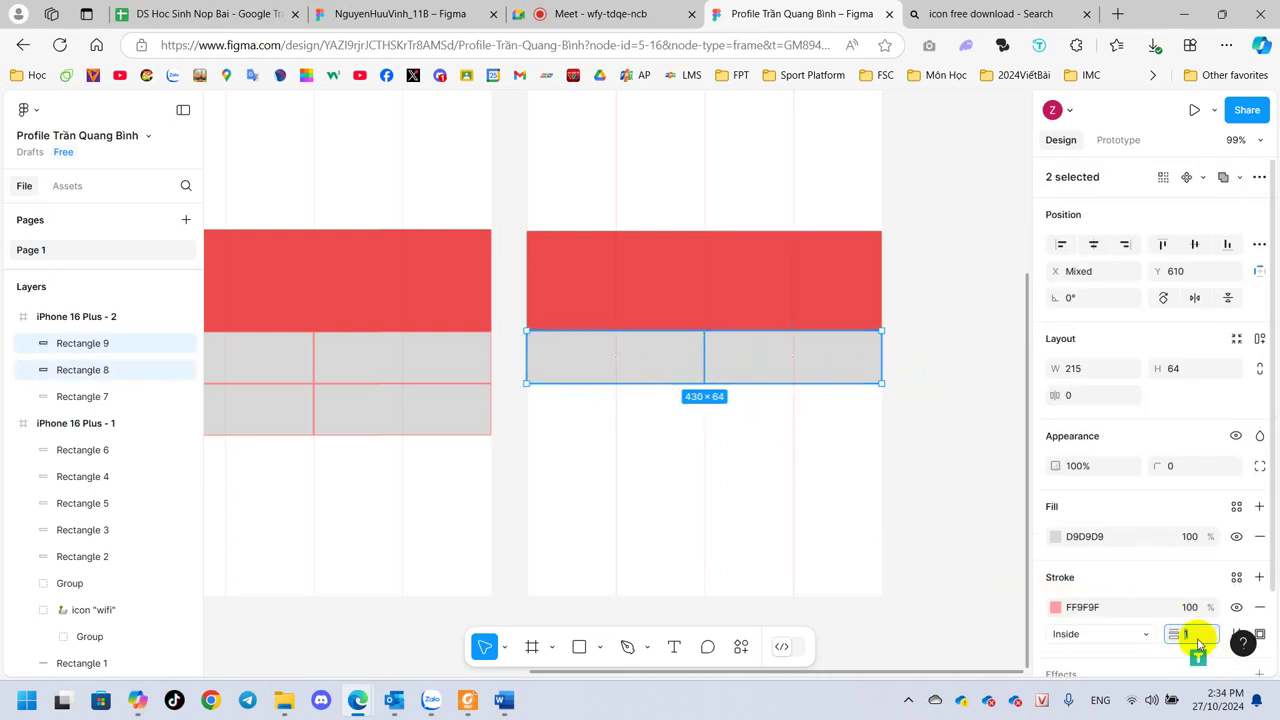
pyautogui.write('2')
pyautogui.click(973, 423)
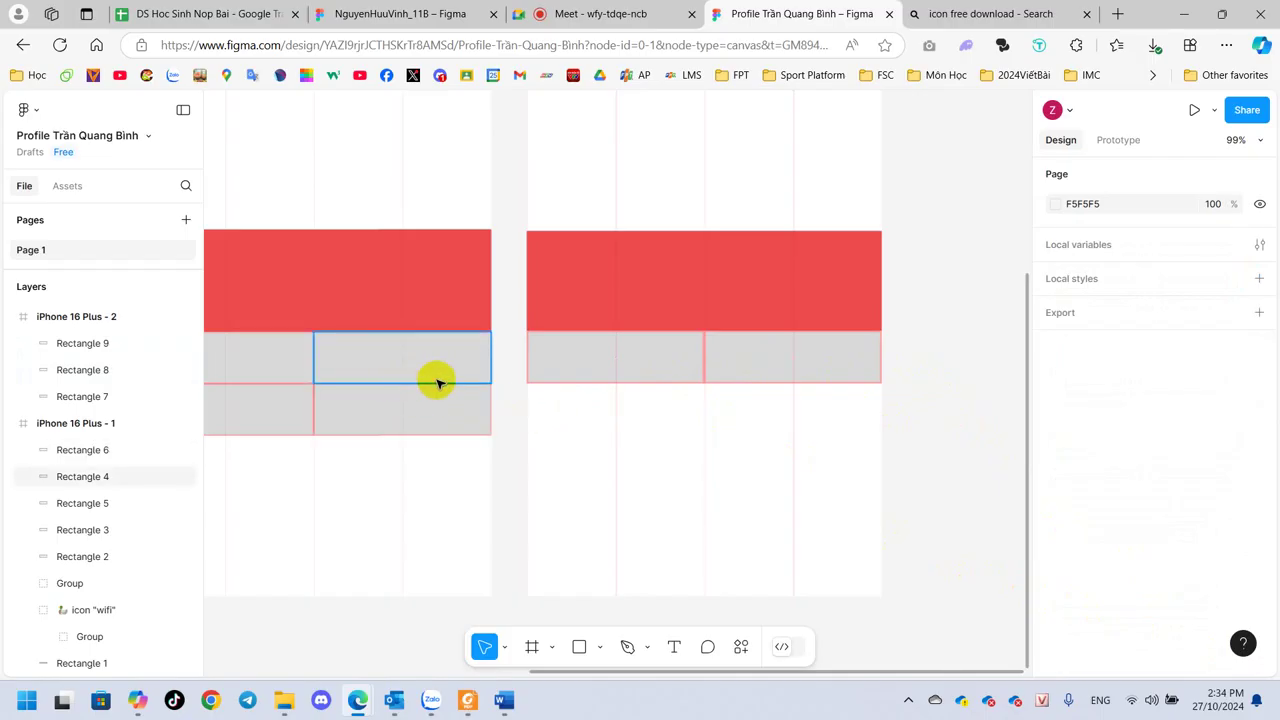
pyautogui.click(680, 372)
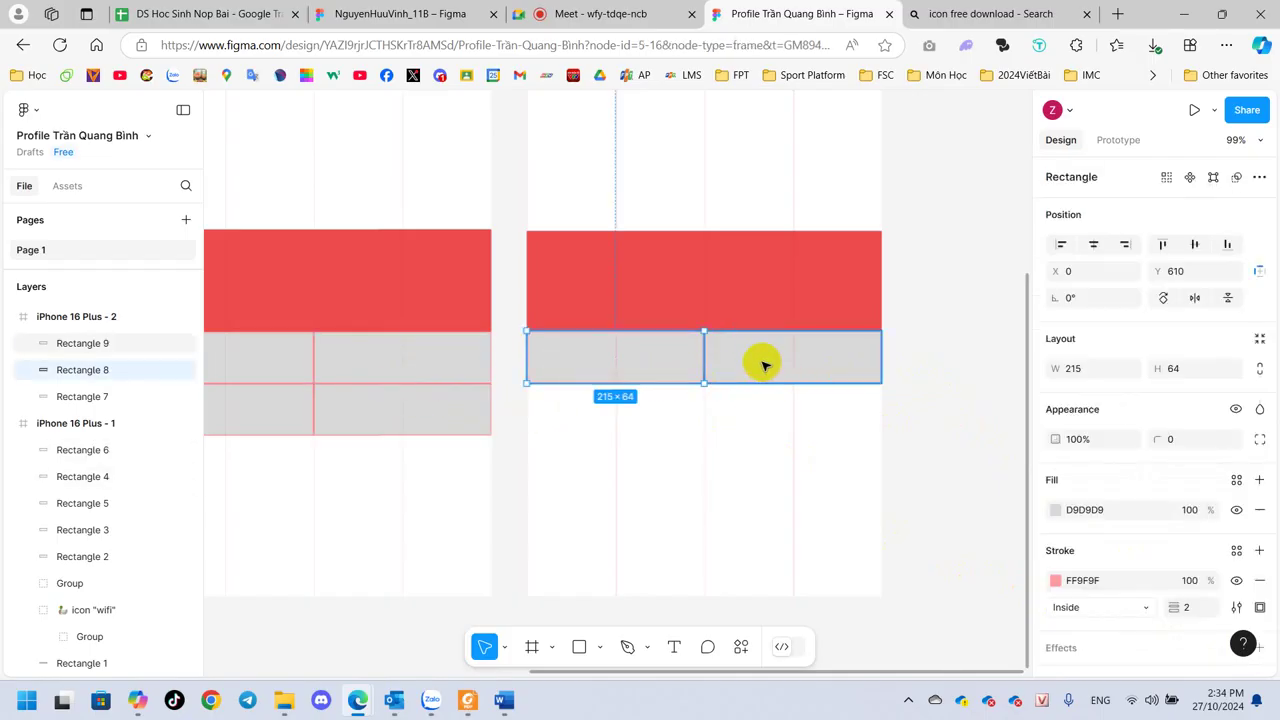
pyautogui.keyDown('shift'); pyautogui.click(762, 365); pyautogui.keyUp('shift')
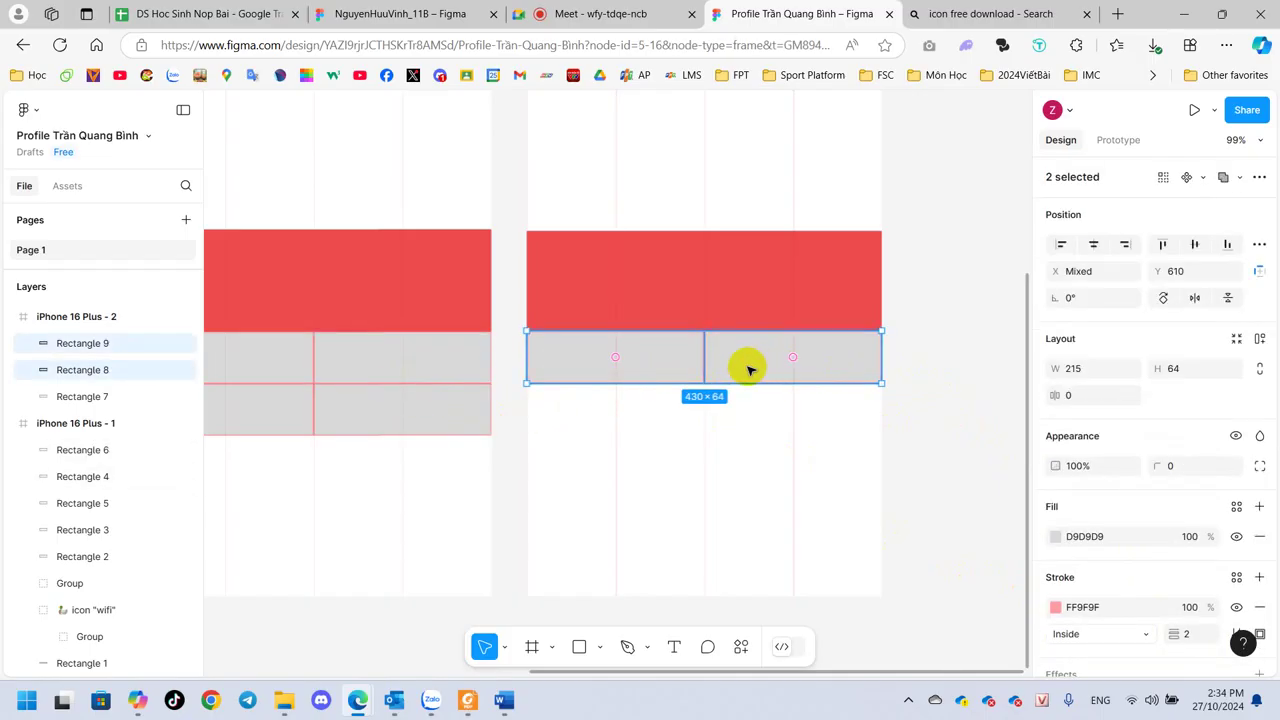
pyautogui.moveTo(751, 370); pyautogui.dragTo(751, 420)
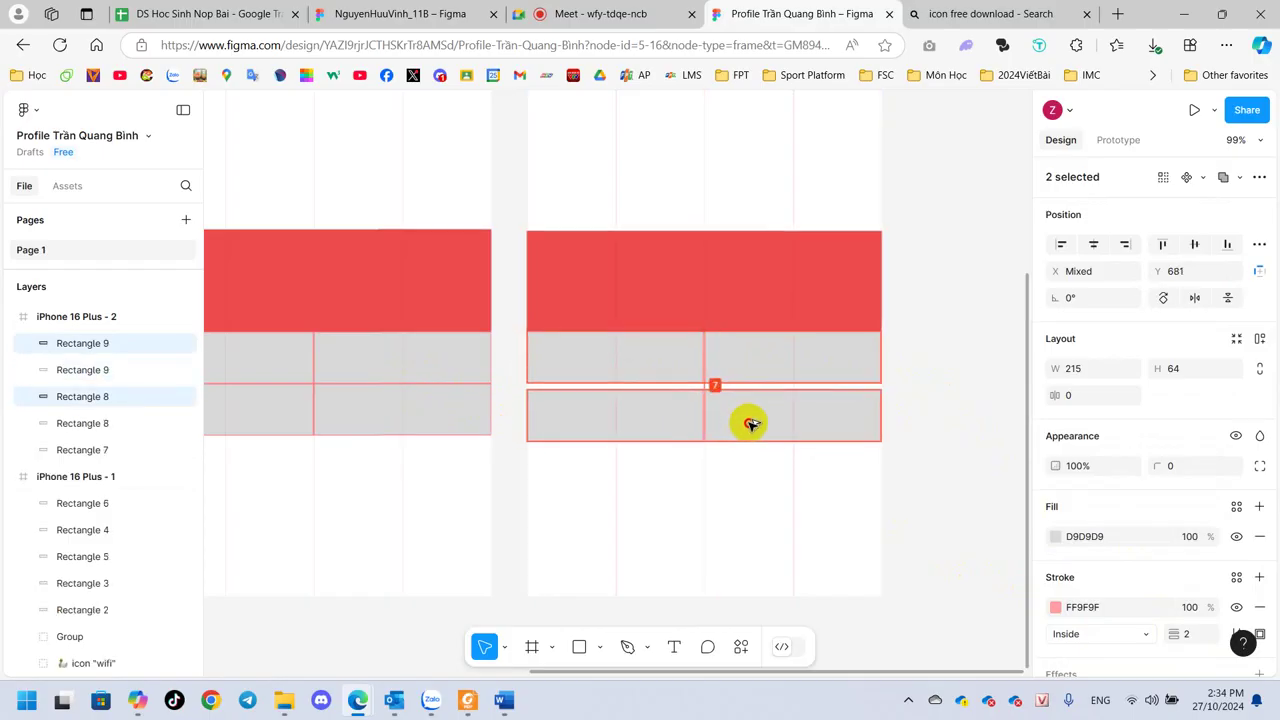
# - Select Rectangles 8–11 and thin their pink stroke to 1px
pyautogui.click(957, 383)
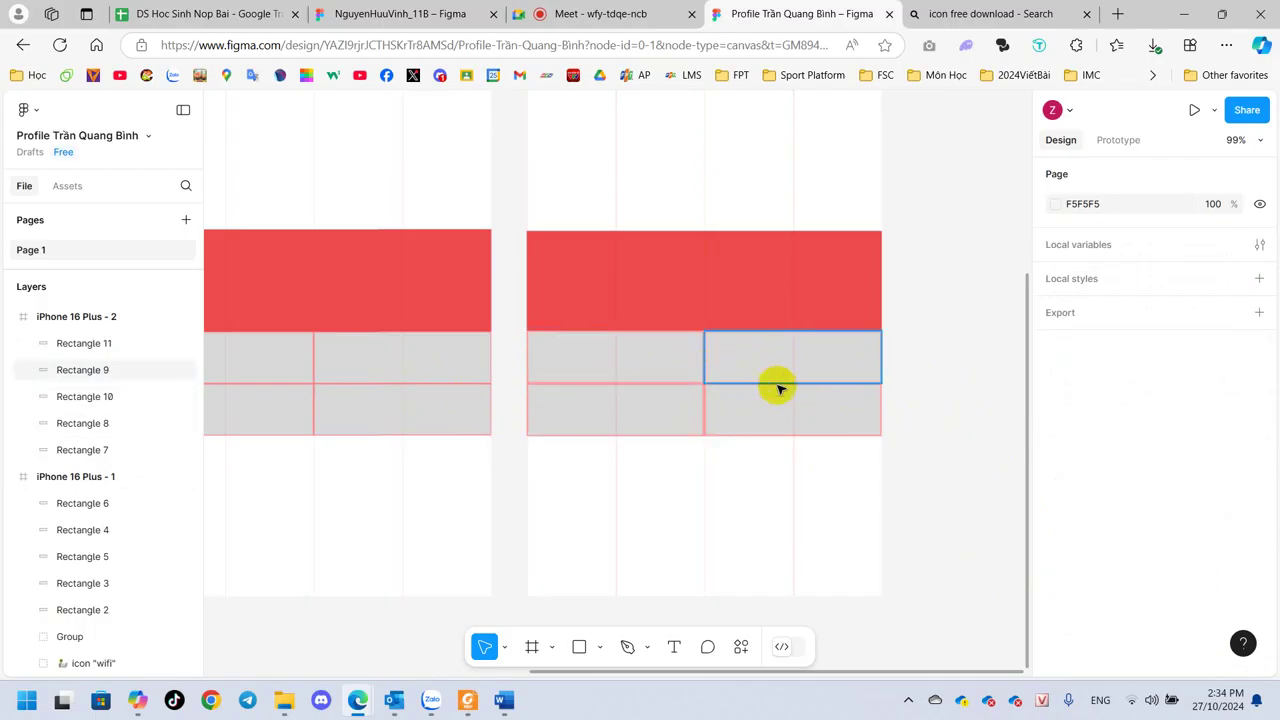
pyautogui.scroll(-2, 733, 527)
pyautogui.scroll(-5, 732, 527)
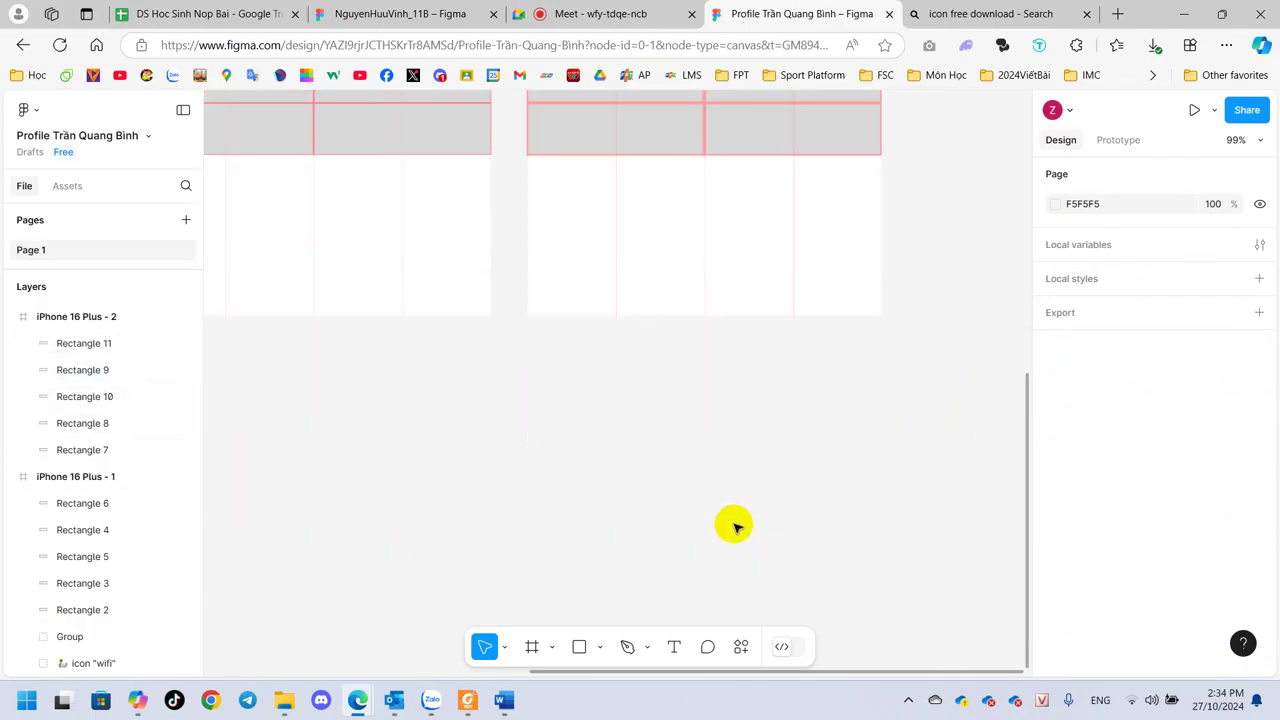
pyautogui.scroll(5, 732, 527)
pyautogui.scroll(7, 732, 527)
pyautogui.scroll(-1, 733, 530)
pyautogui.scroll(-2, 733, 532)
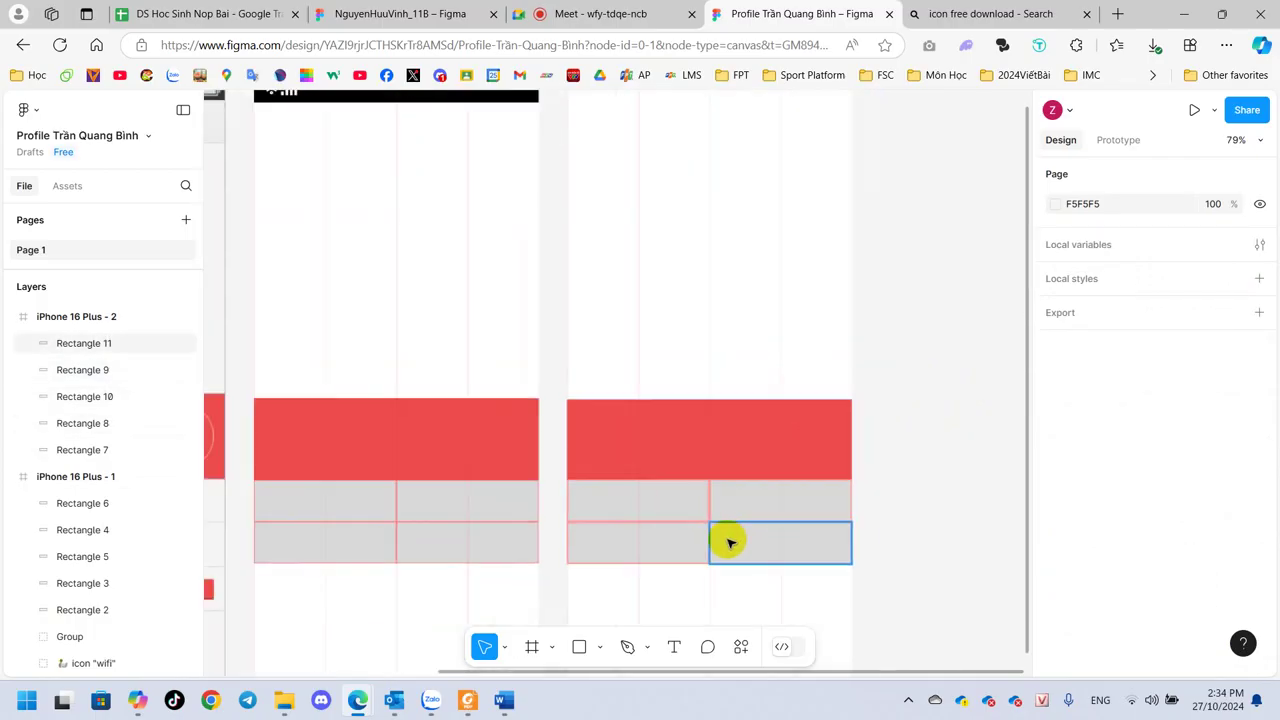
pyautogui.scroll(-3, 728, 540)
pyautogui.scroll(-1, 724, 545)
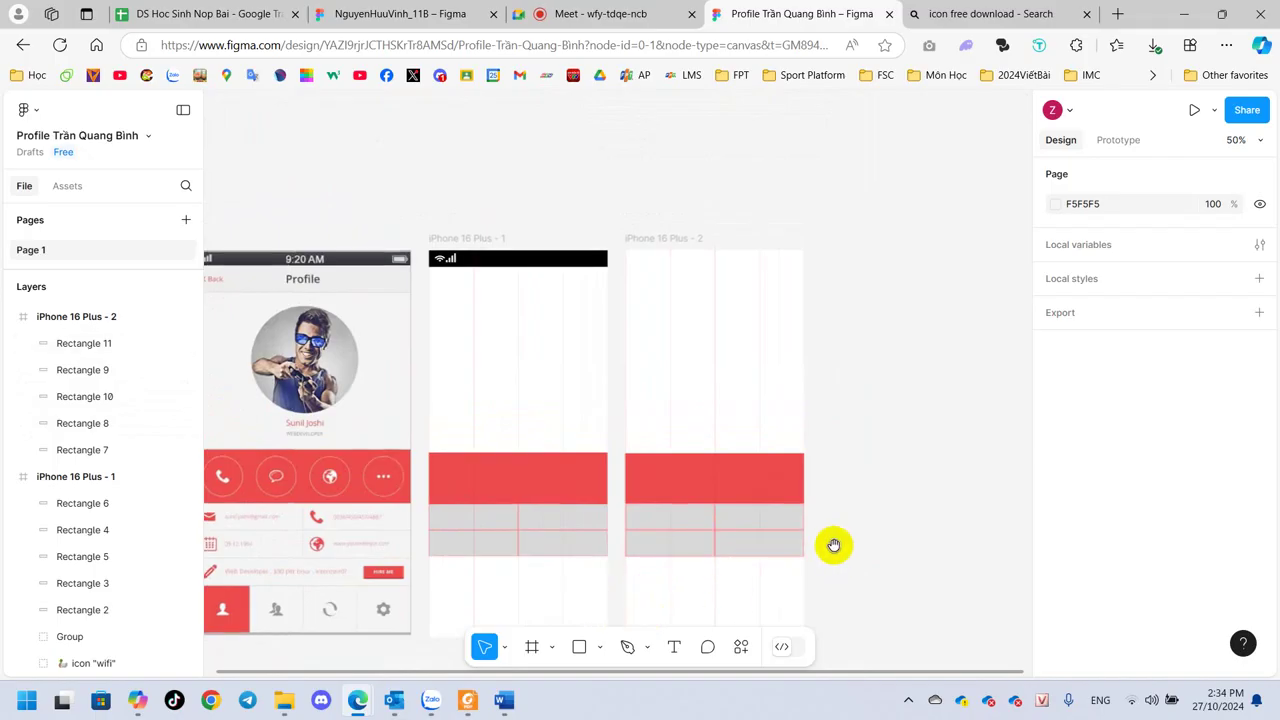
pyautogui.scroll(-3, 843, 465)
pyautogui.hscroll(-3, 843, 465)
pyautogui.scroll(-1, 825, 383)
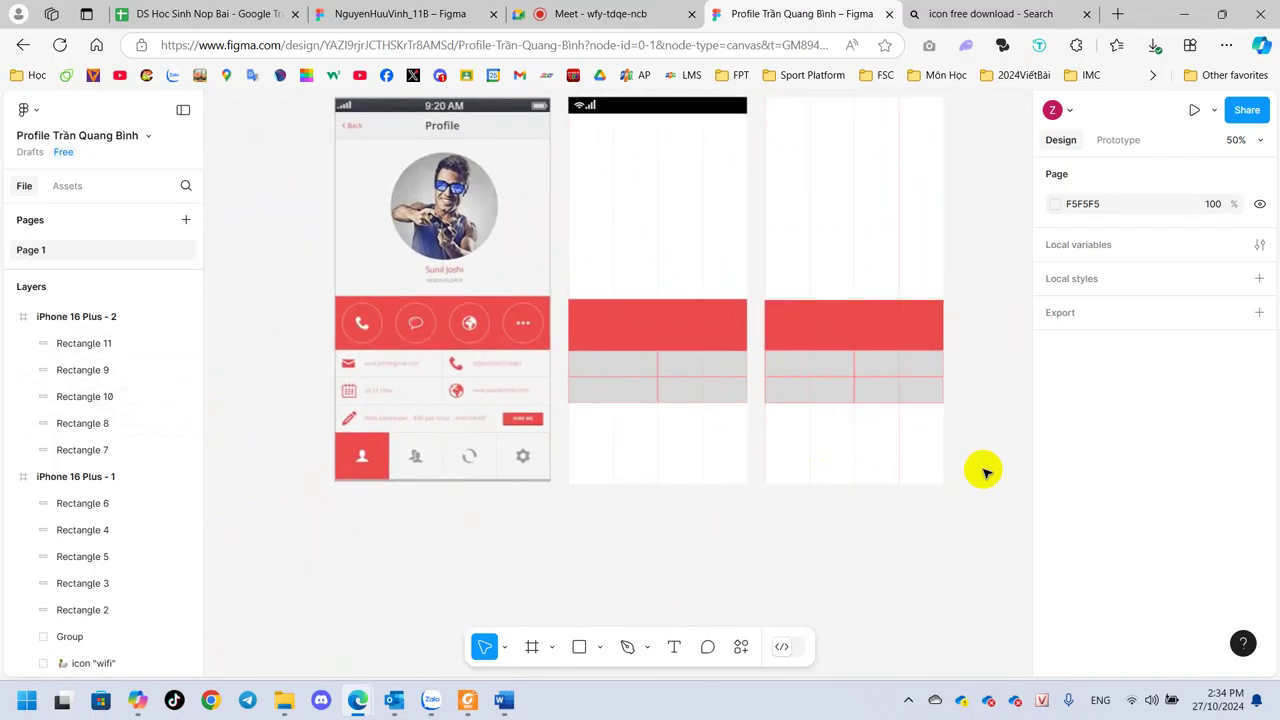
pyautogui.click(902, 389)
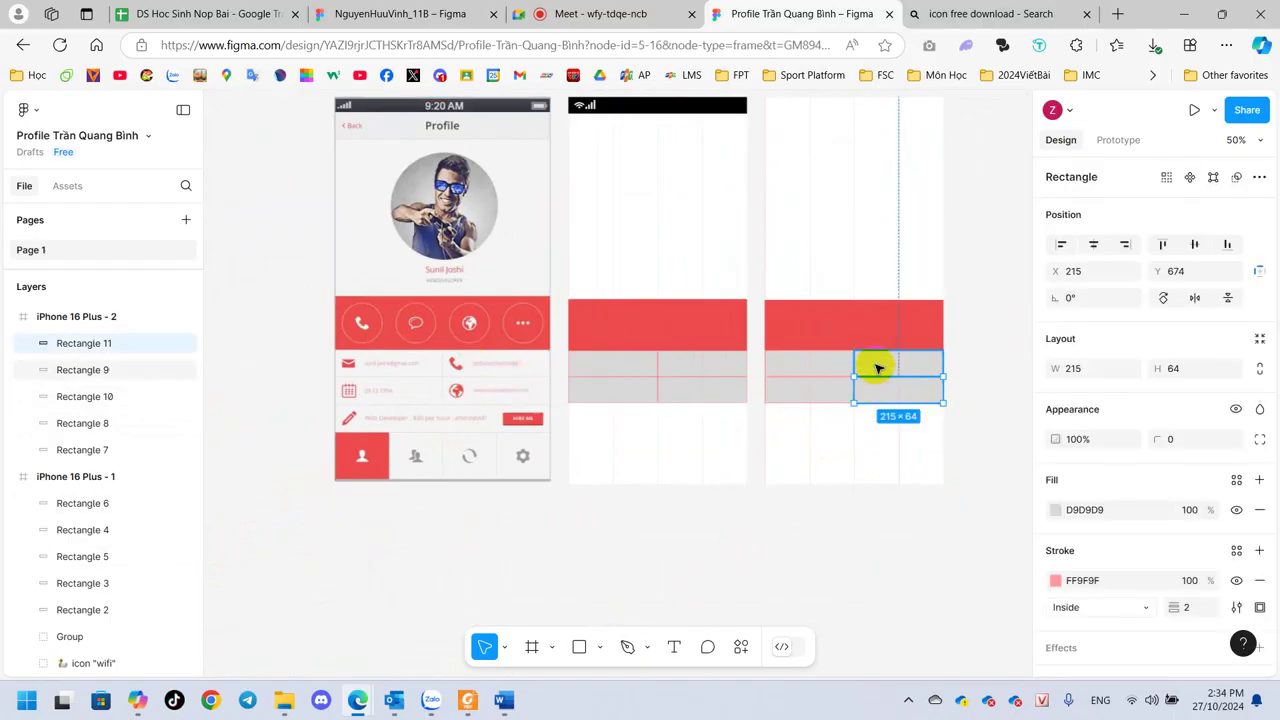
pyautogui.keyDown('shift'); pyautogui.click(820, 371); pyautogui.keyUp('shift')
pyautogui.keyDown('shift'); pyautogui.click(809, 395); pyautogui.keyUp('shift')
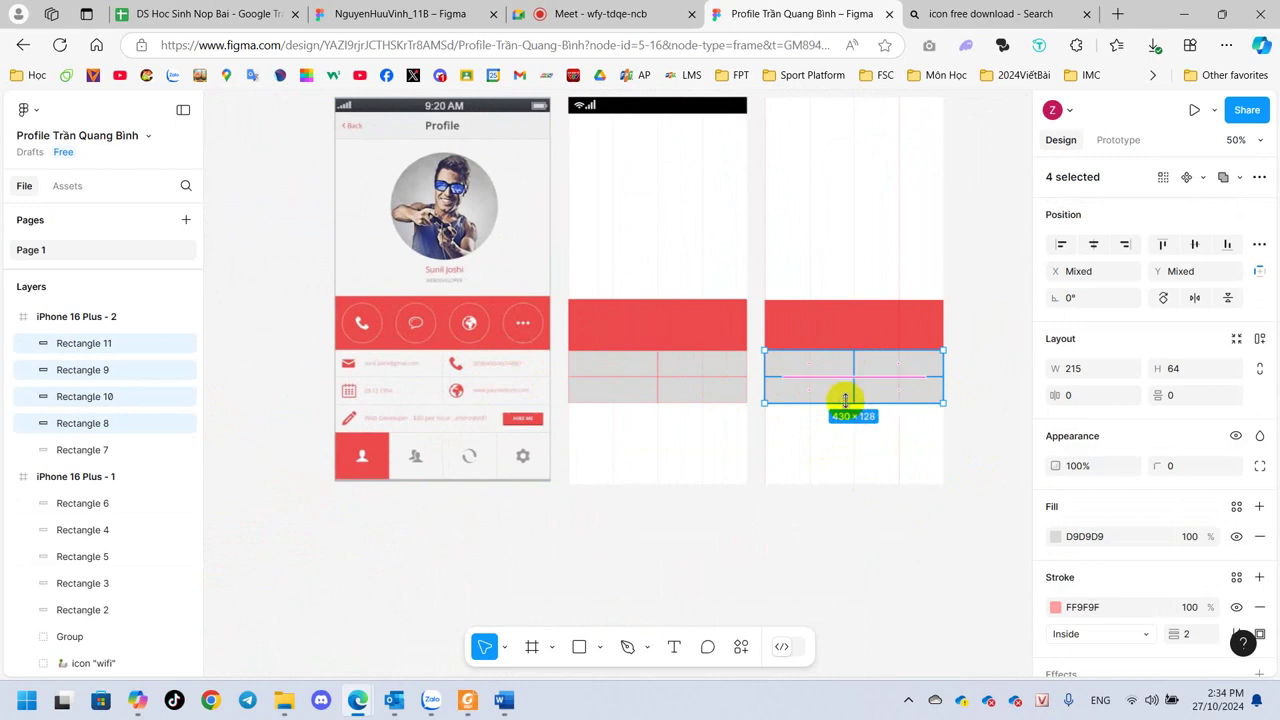
pyautogui.scroll(-2, 1122, 583)
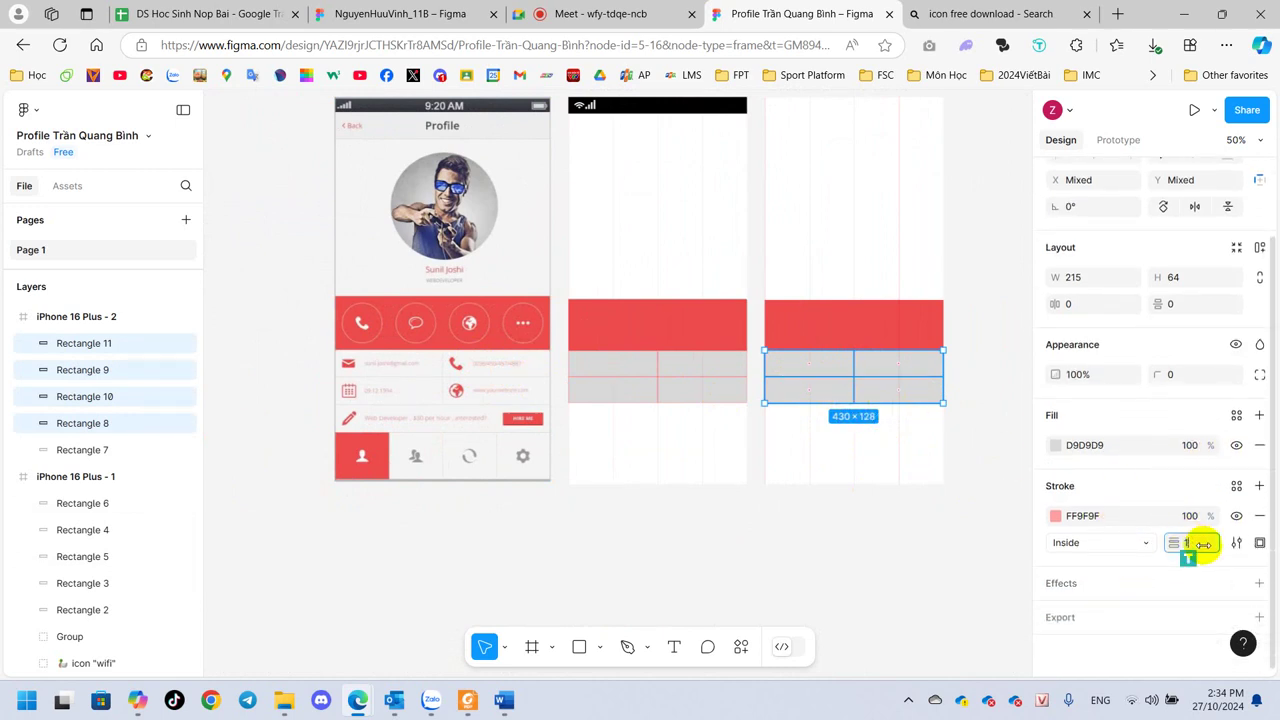
pyautogui.click(990, 385)
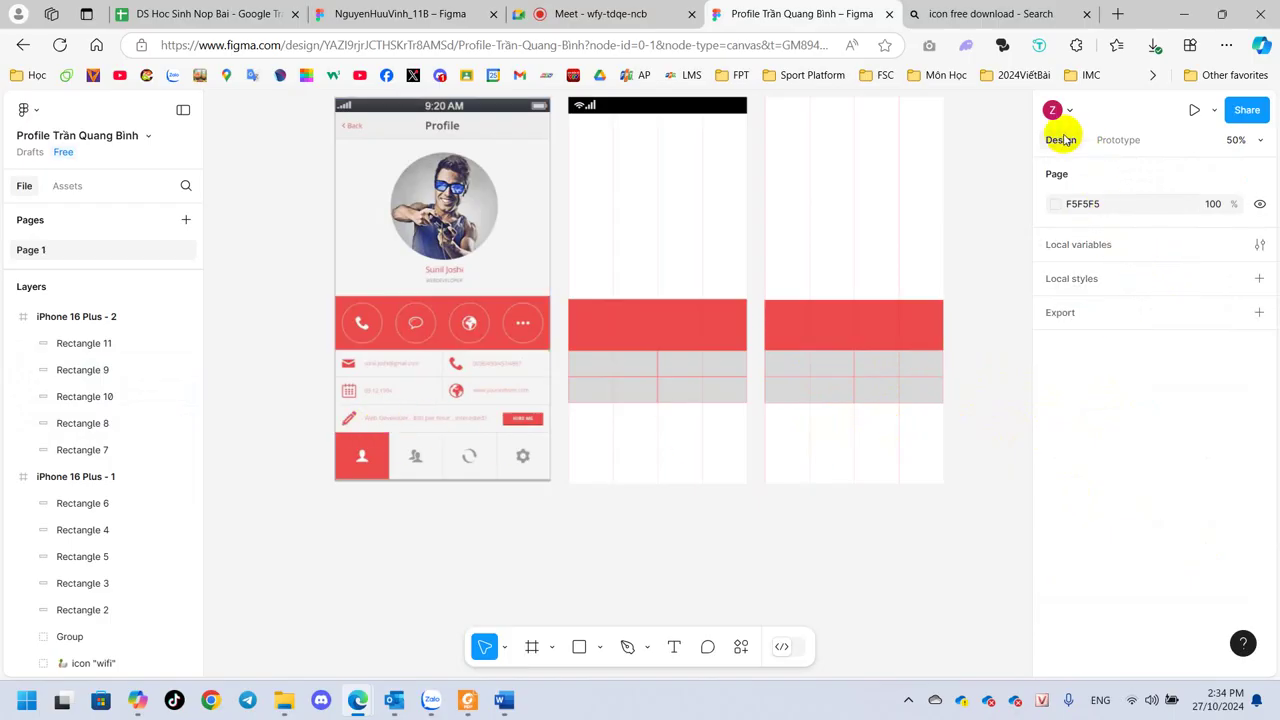
# - Draw a 108×108 square at the frame's bottom-left corner
pyautogui.click(580, 646)
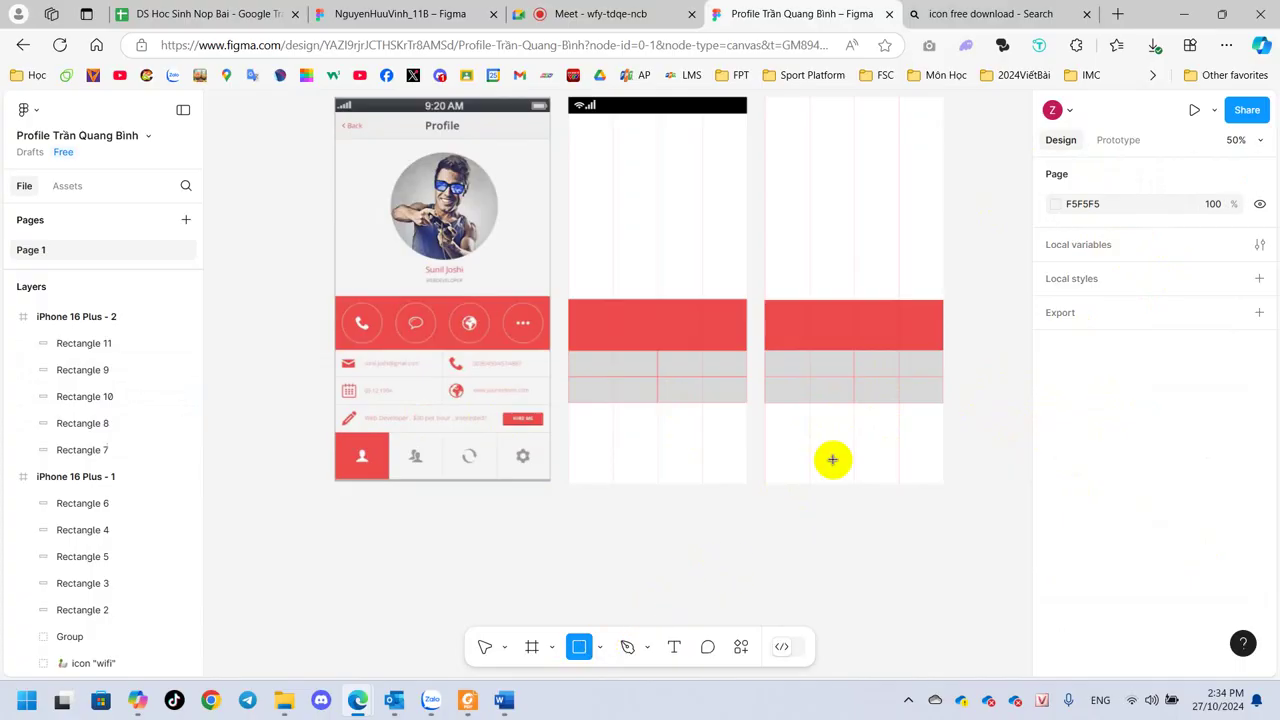
pyautogui.moveTo(791, 451); pyautogui.dragTo(834, 476)
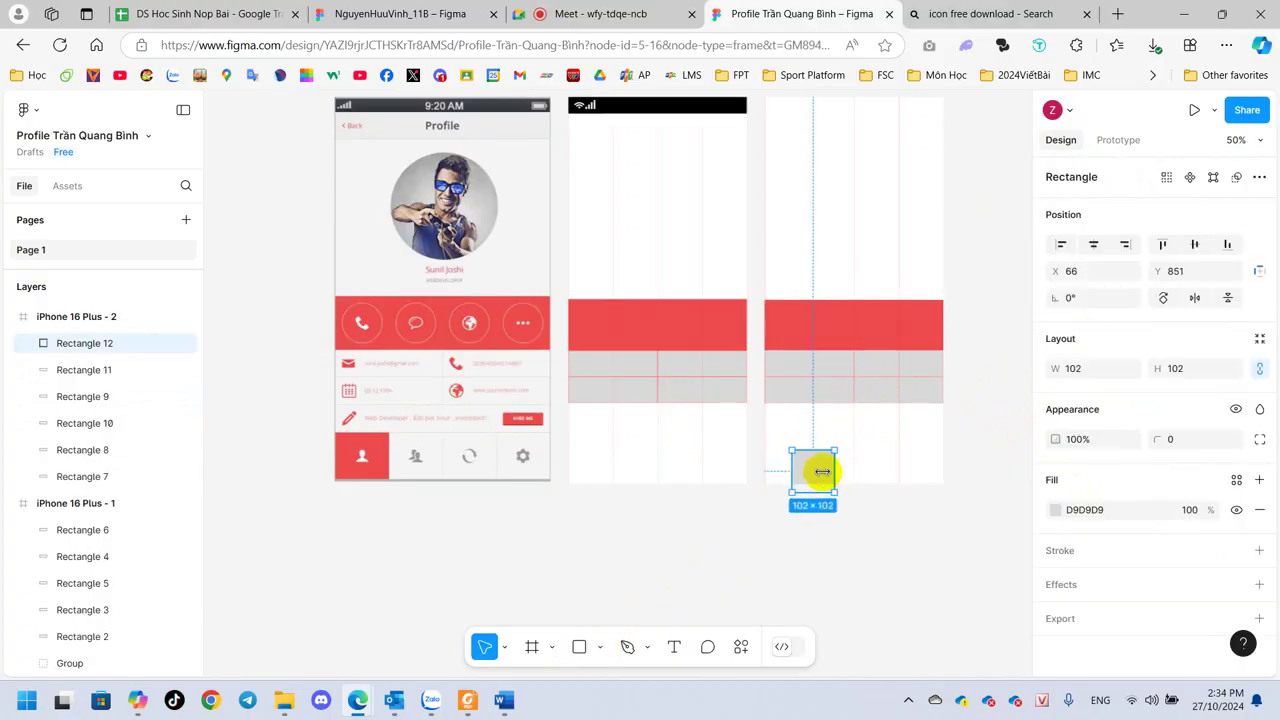
pyautogui.moveTo(807, 478)
pyautogui.mouseDown()
pyautogui.moveTo(803, 455)
pyautogui.moveTo(778, 457)
pyautogui.moveTo(778, 471)
pyautogui.mouseUp()
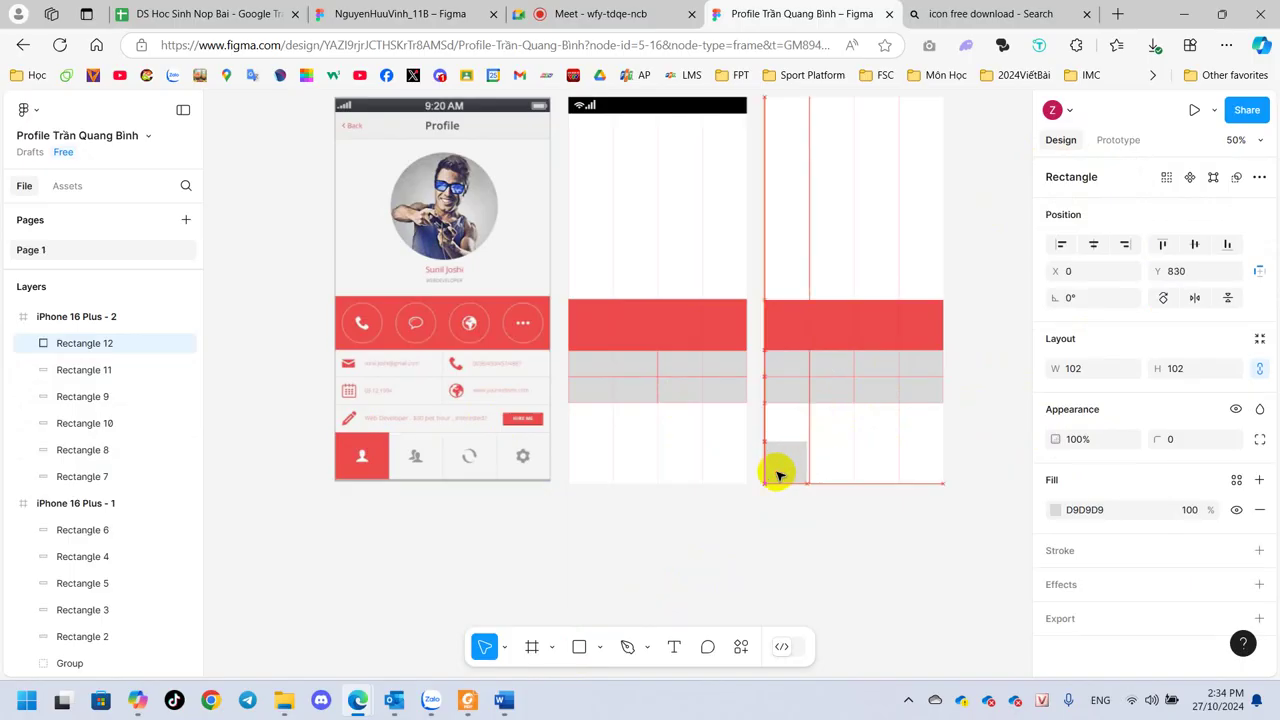
pyautogui.scroll(5, 851, 463)
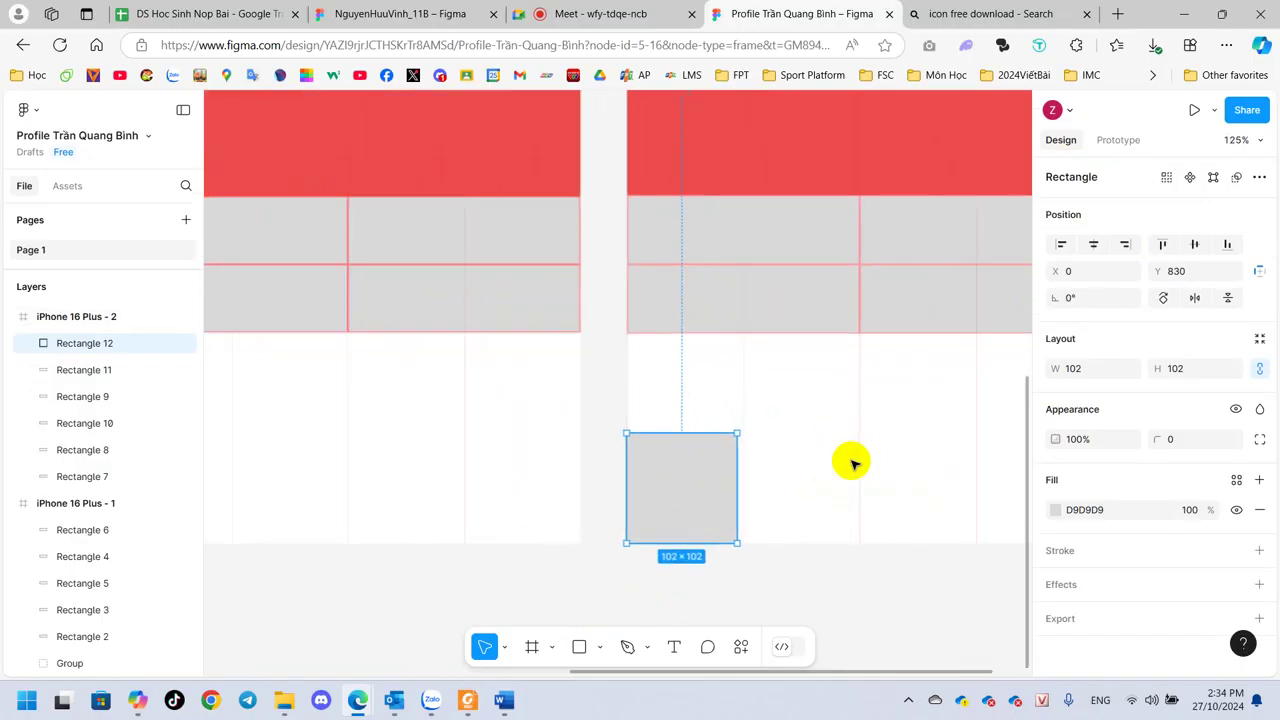
pyautogui.scroll(2, 851, 463)
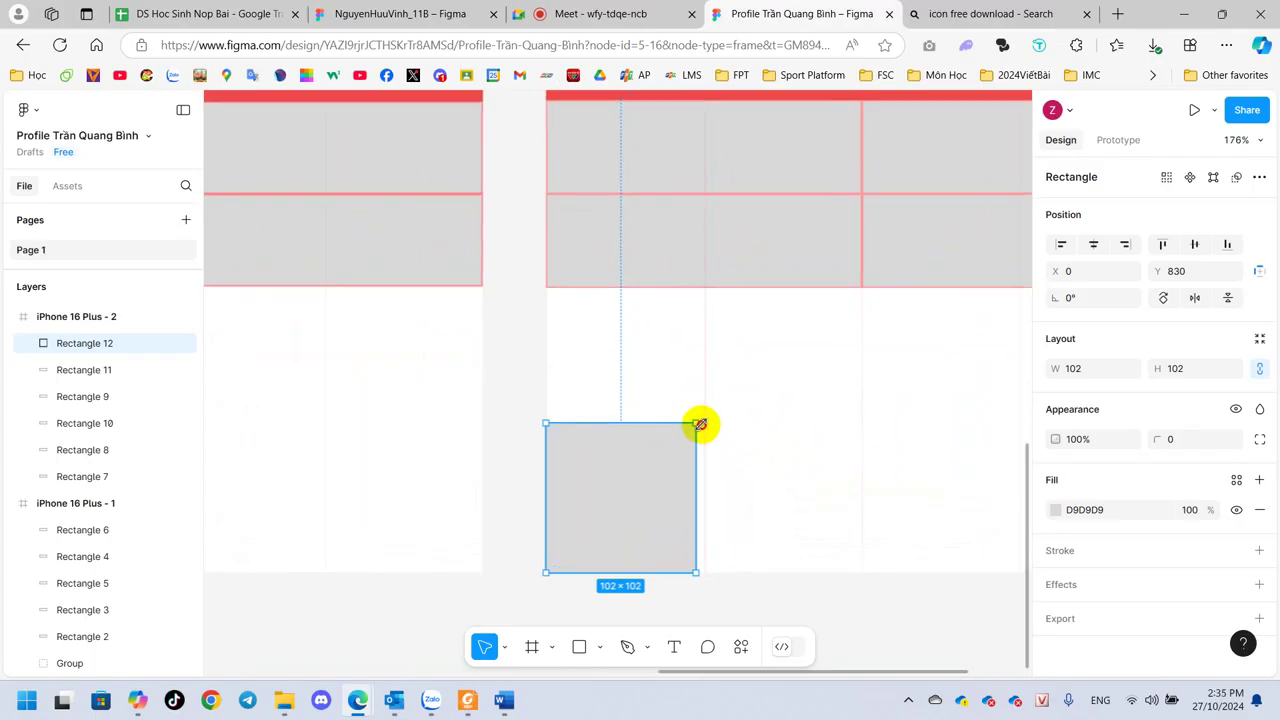
pyautogui.moveTo(700, 424); pyautogui.dragTo(706, 421)
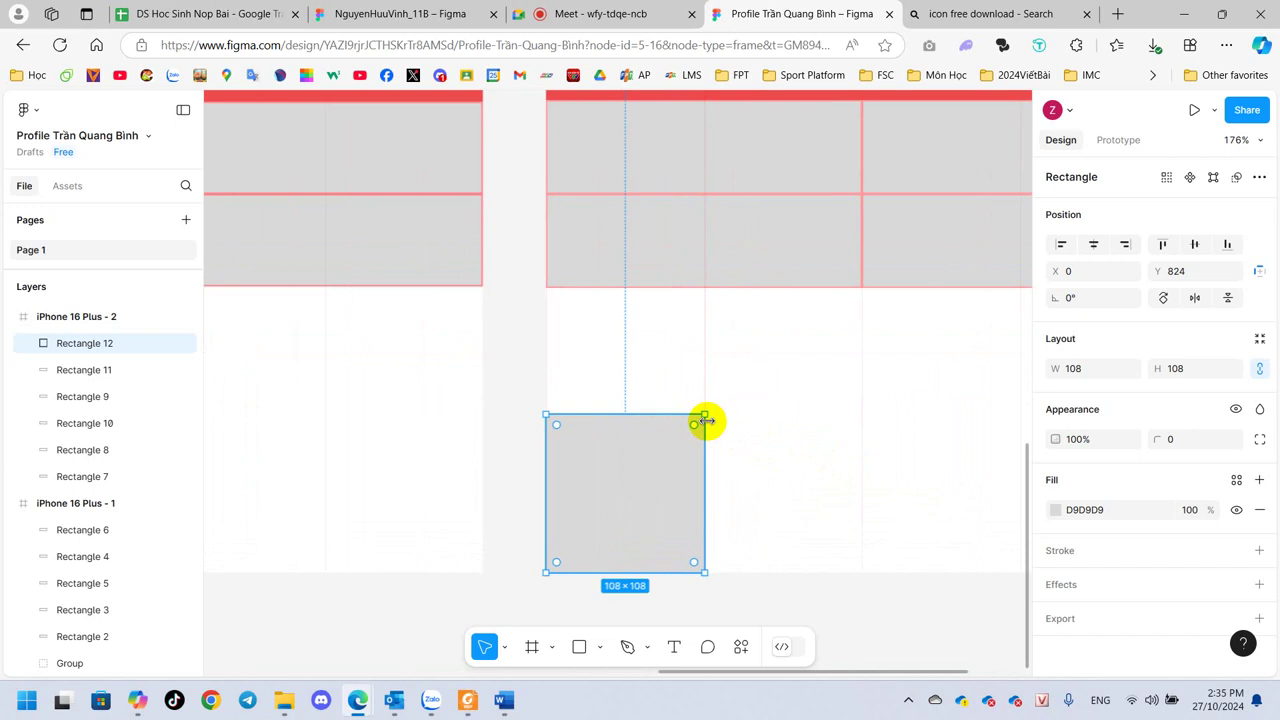
pyautogui.scroll(-3, 706, 421)
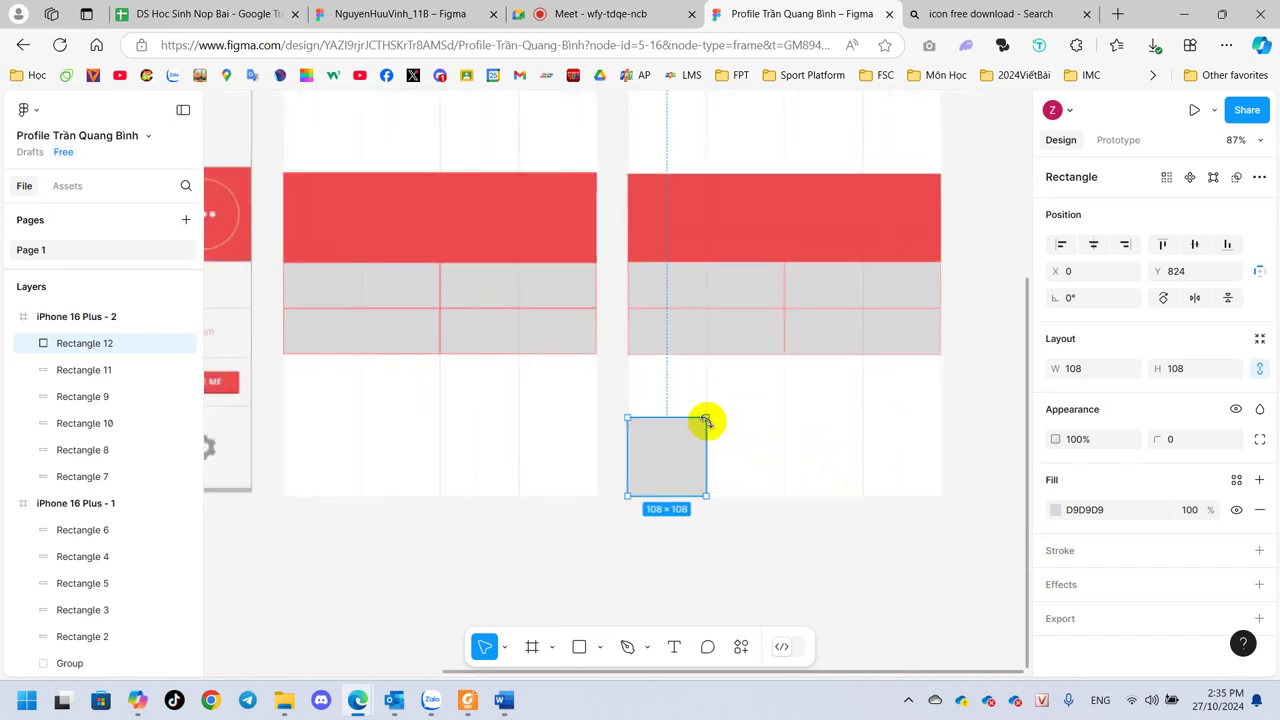
pyautogui.scroll(-2, 704, 423)
# - Fill the square red ED4A4B, eyedropped from the red band
pyautogui.click(783, 525)
pyautogui.click(677, 444)
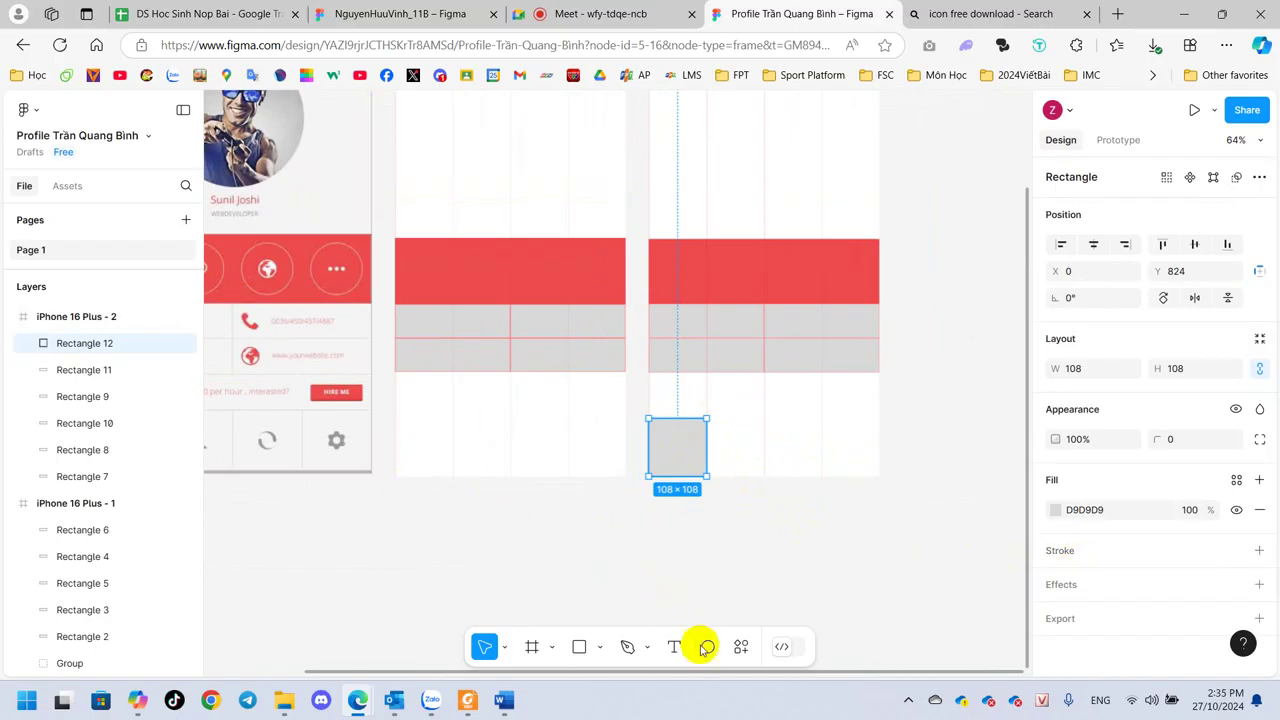
pyautogui.hscroll(-3, 680, 520)
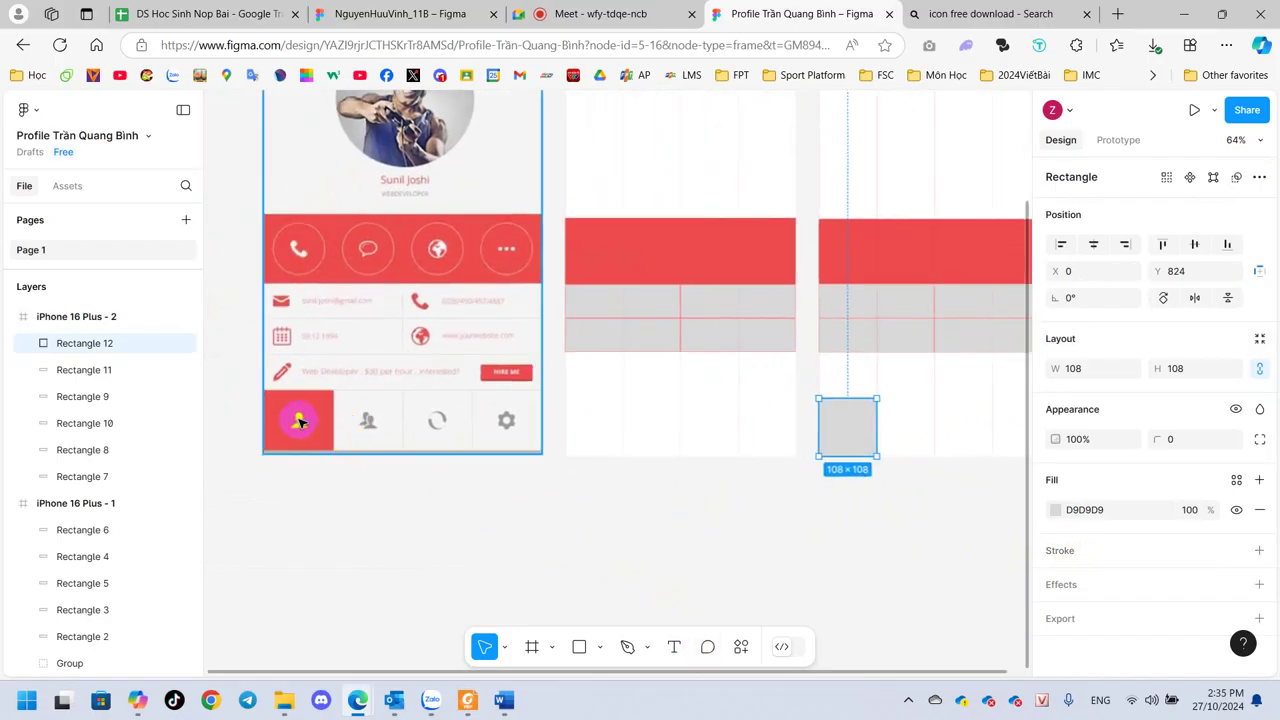
pyautogui.click(1055, 510)
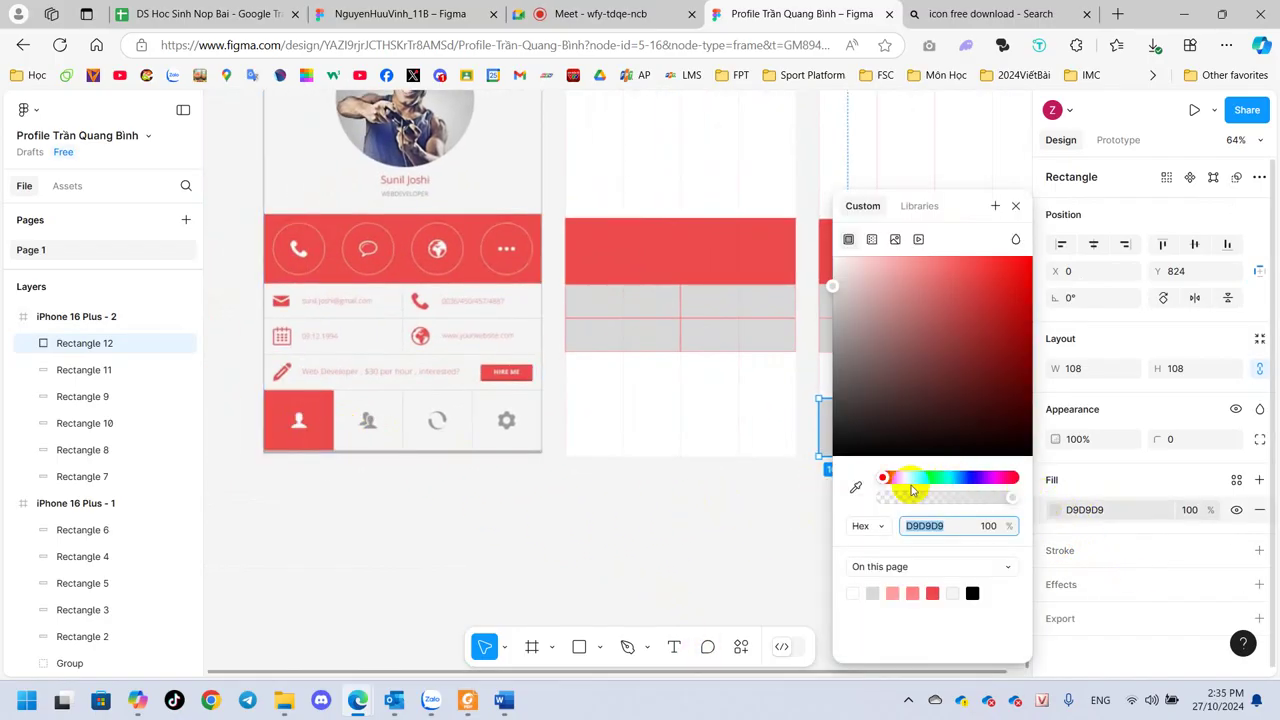
pyautogui.click(855, 487)
pyautogui.click(318, 412)
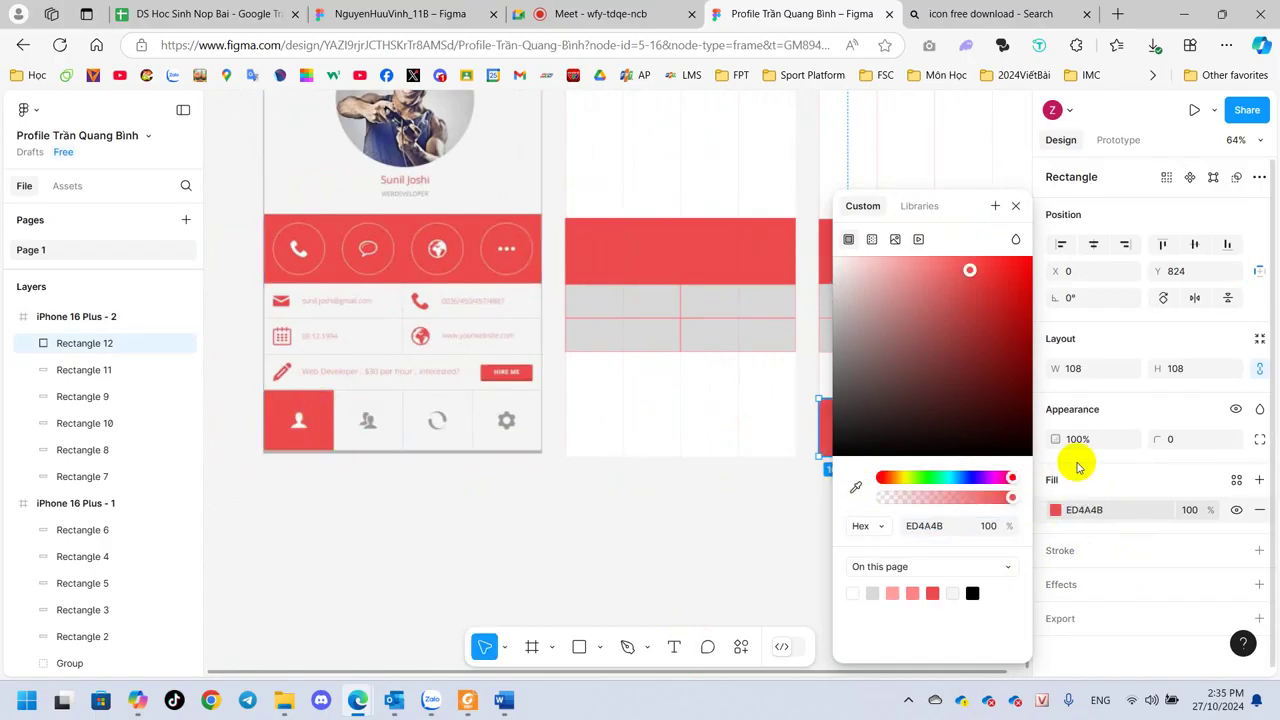
pyautogui.click(1014, 206)
# - Alt-drag a copy of the red square beside it at X 108
pyautogui.click(740, 572)
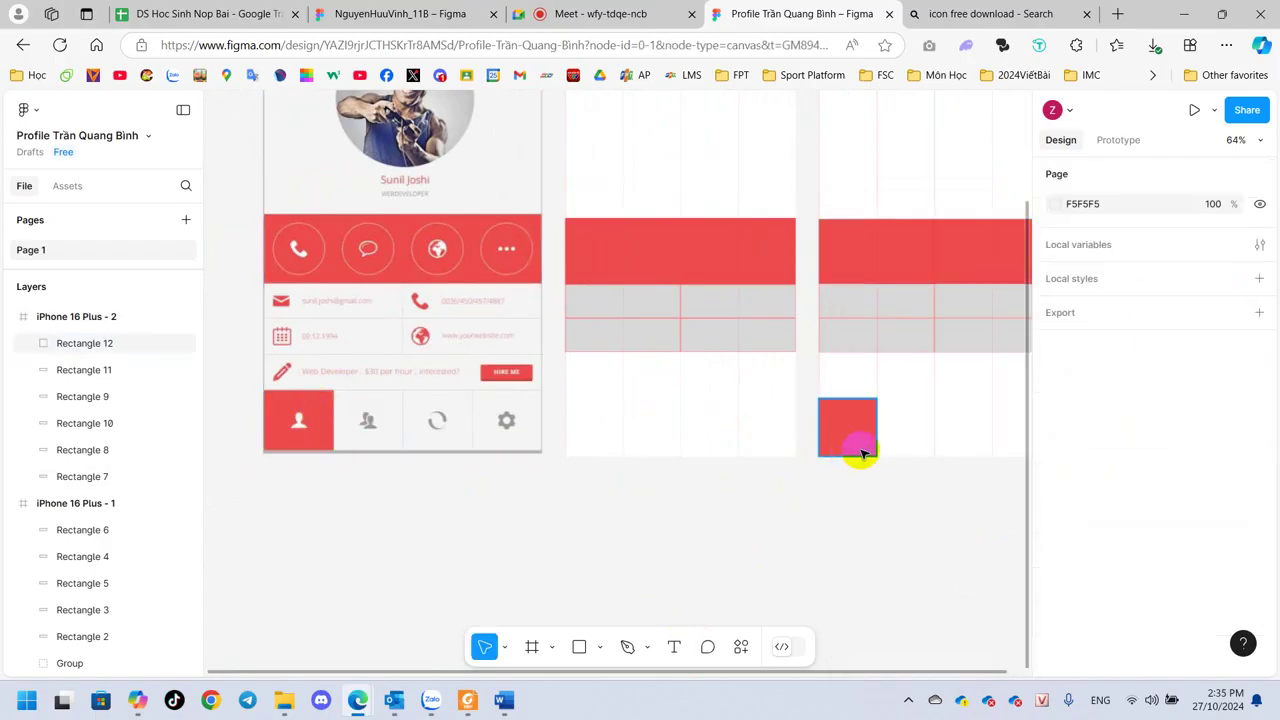
pyautogui.click(861, 451)
pyautogui.moveTo(894, 540); pyautogui.dragTo(754, 514)
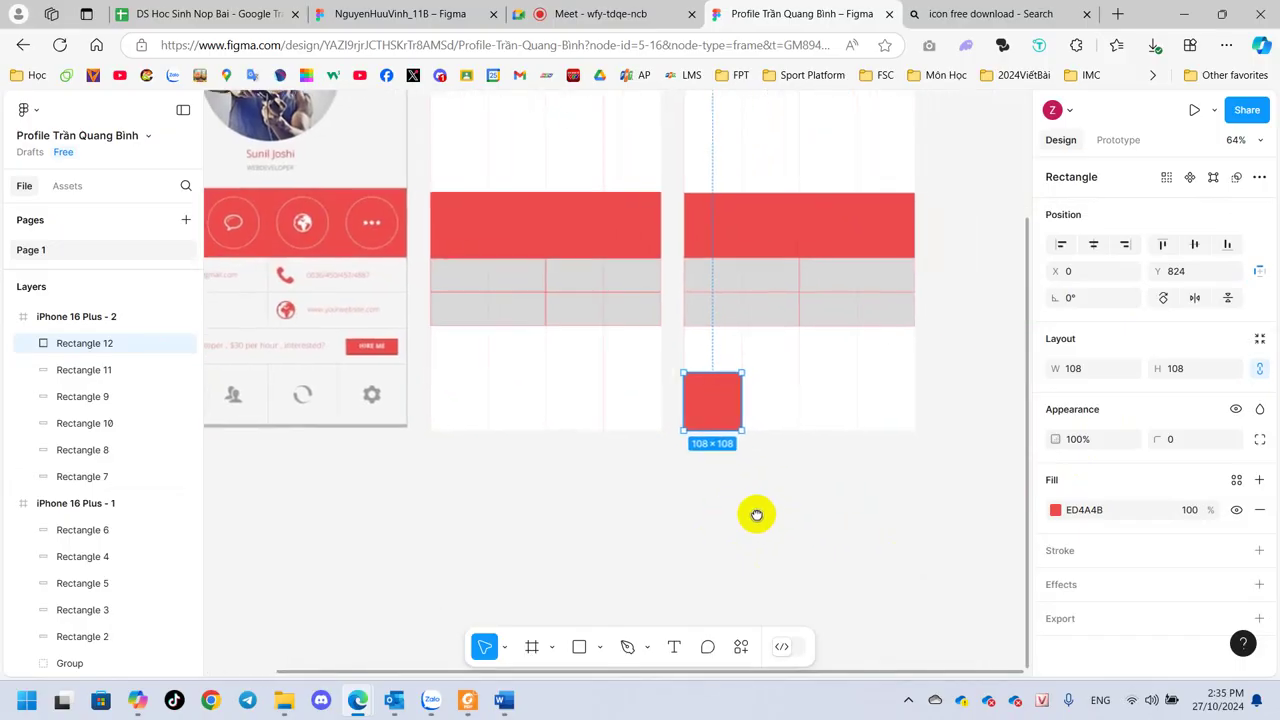
pyautogui.click(718, 385)
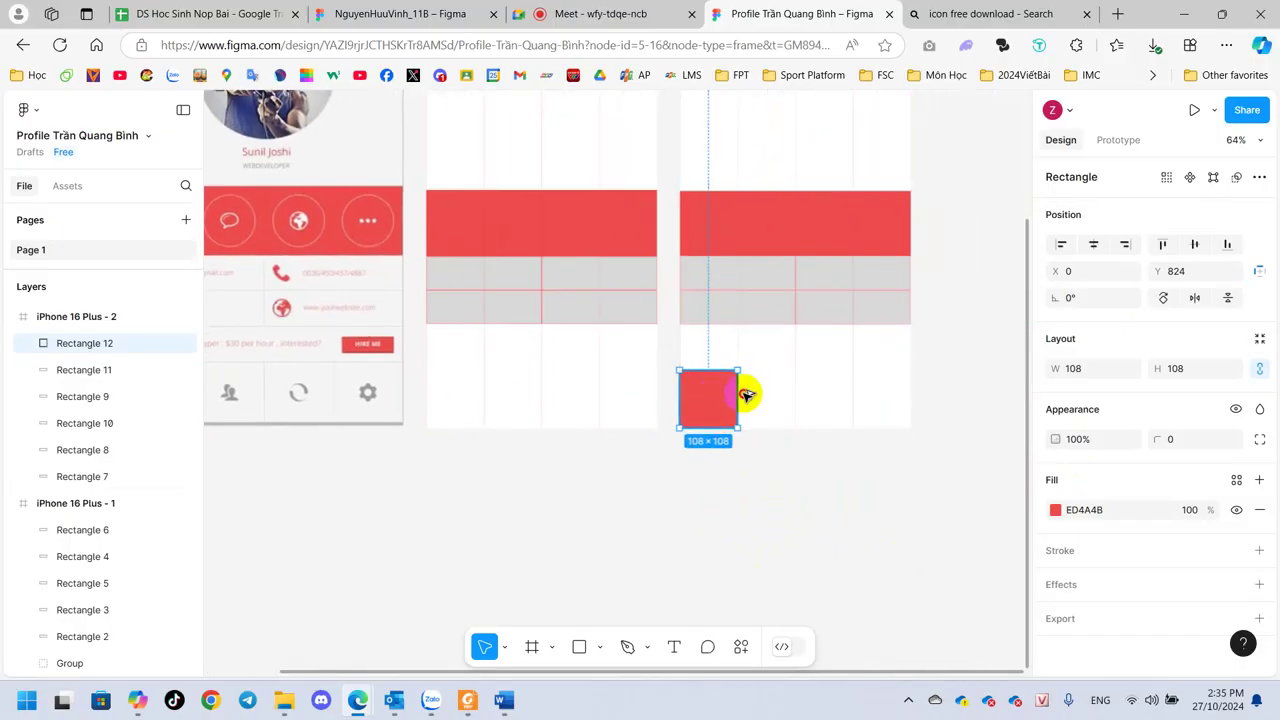
pyautogui.moveTo(746, 395); pyautogui.dragTo(780, 394)
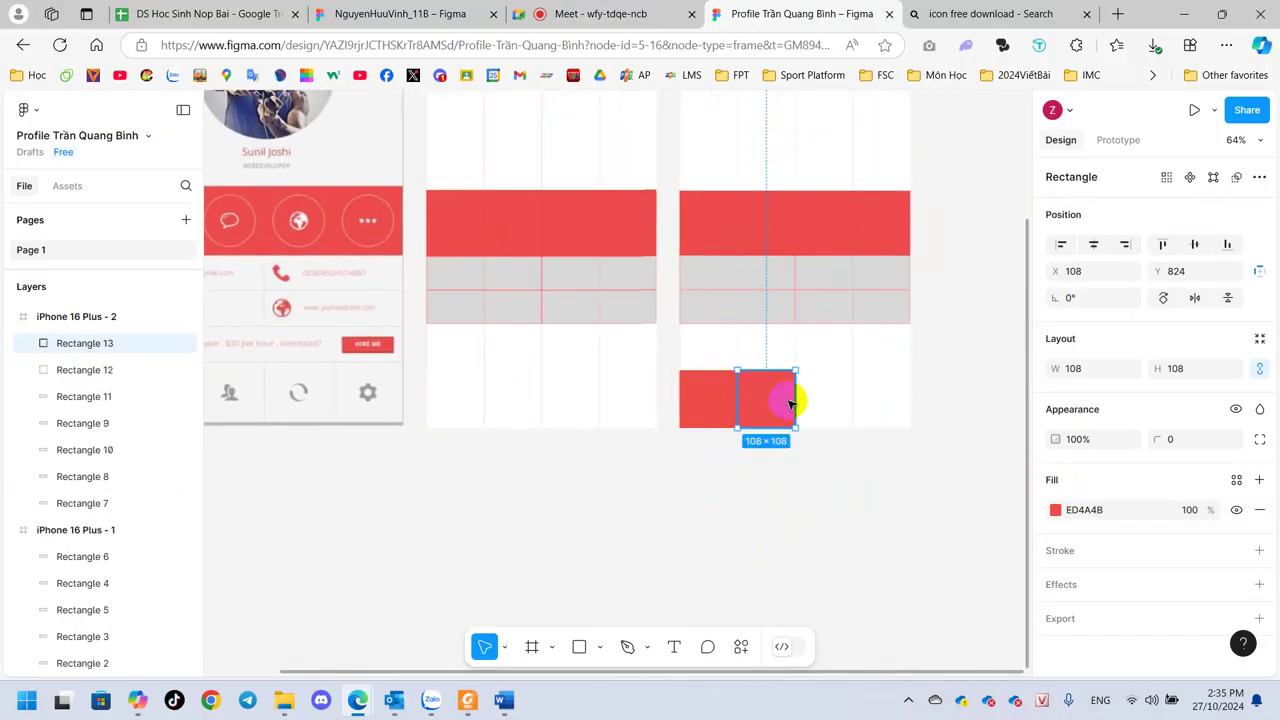
# - Make the right square's fill transparent and give it a 1px 9A9898 inside stroke
pyautogui.click(1054, 511)
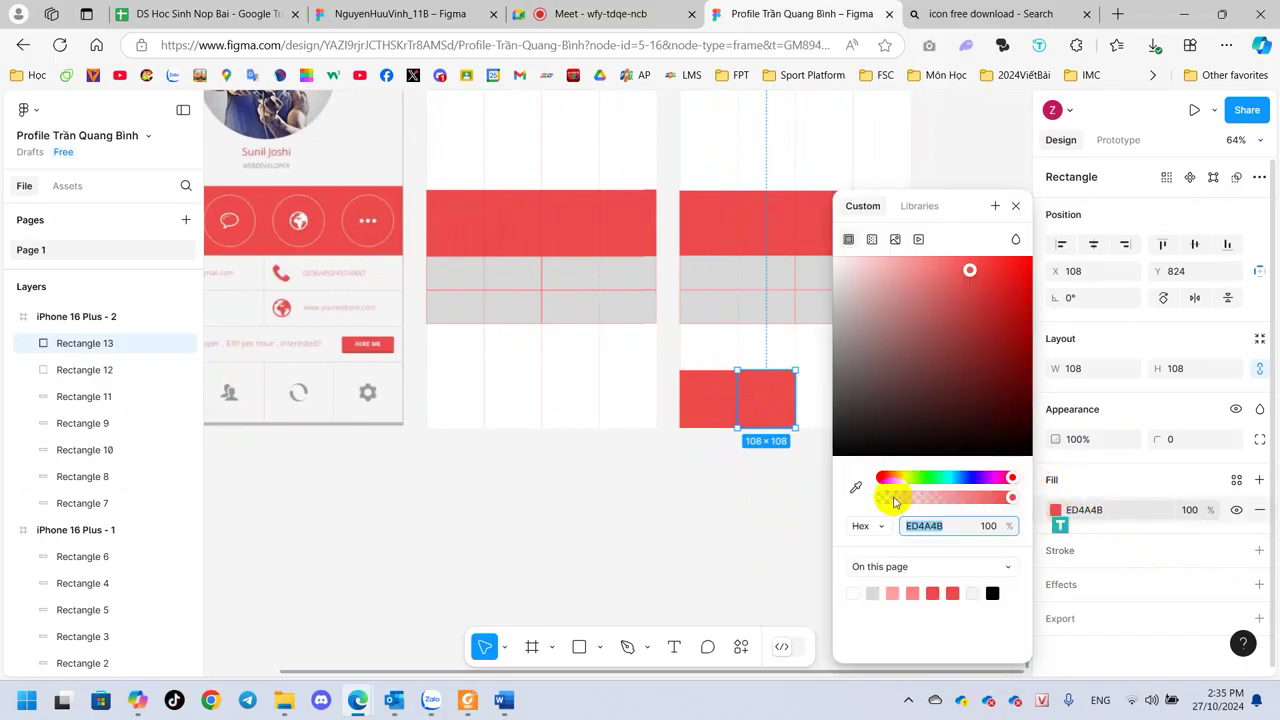
pyautogui.moveTo(885, 501); pyautogui.dragTo(874, 502)
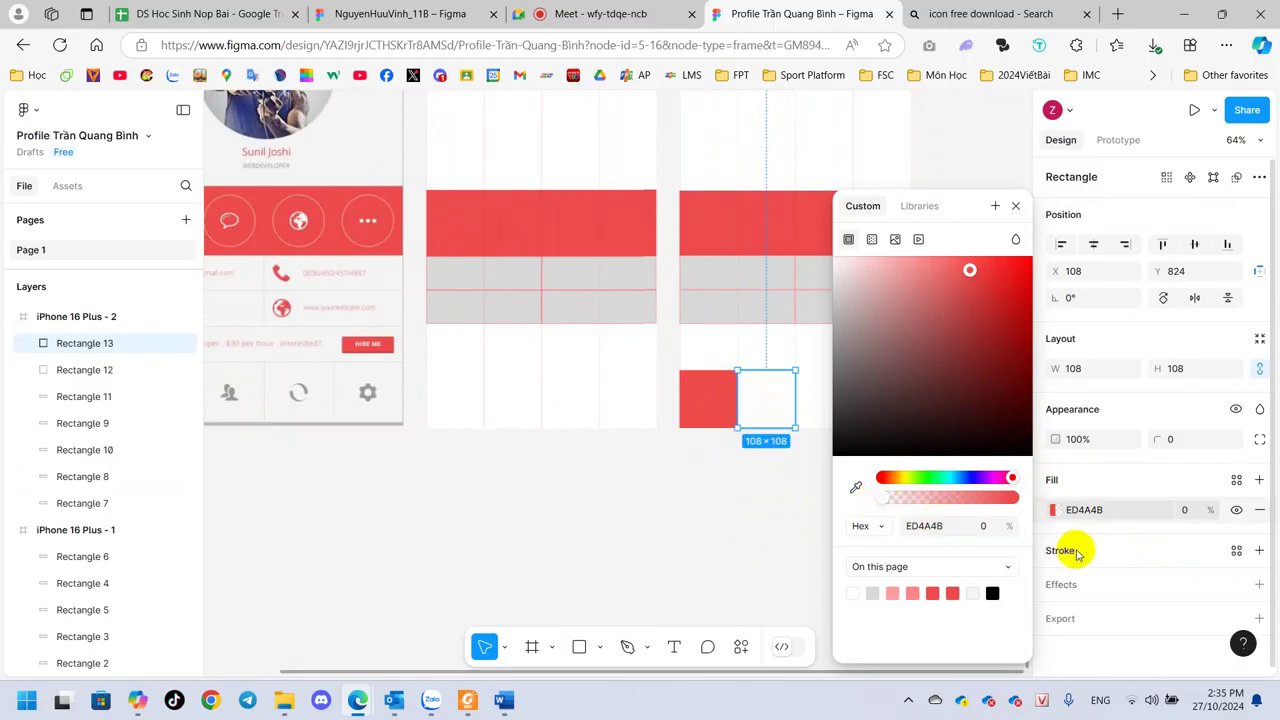
pyautogui.click(1076, 551)
pyautogui.click(1052, 549)
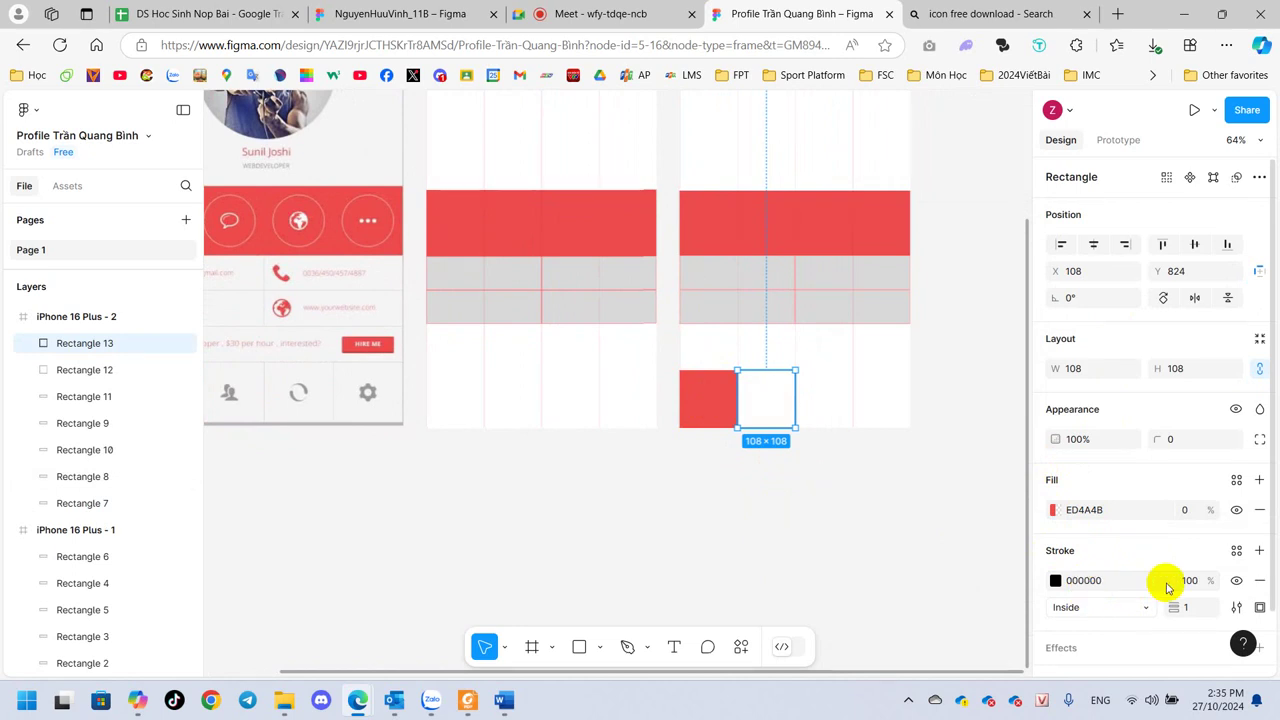
pyautogui.click(1056, 580)
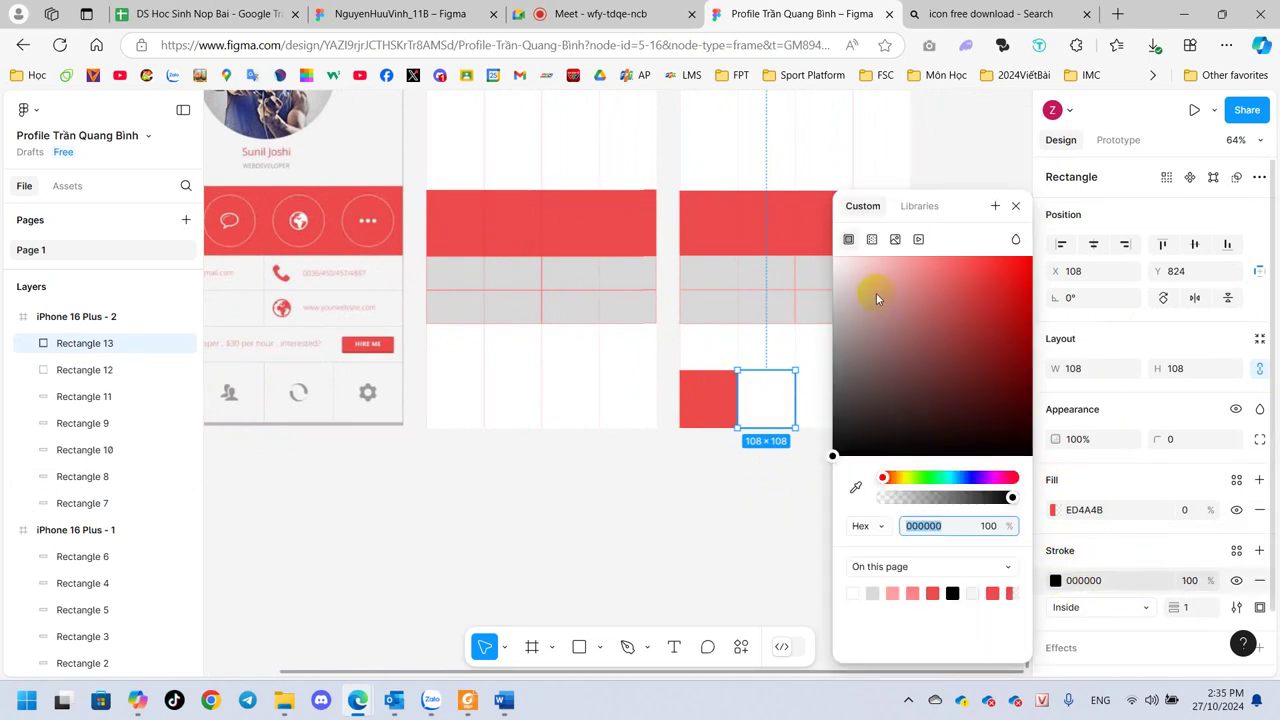
pyautogui.moveTo(847, 309)
pyautogui.mouseDown()
pyautogui.moveTo(836, 286)
pyautogui.moveTo(835, 330)
pyautogui.mouseUp()
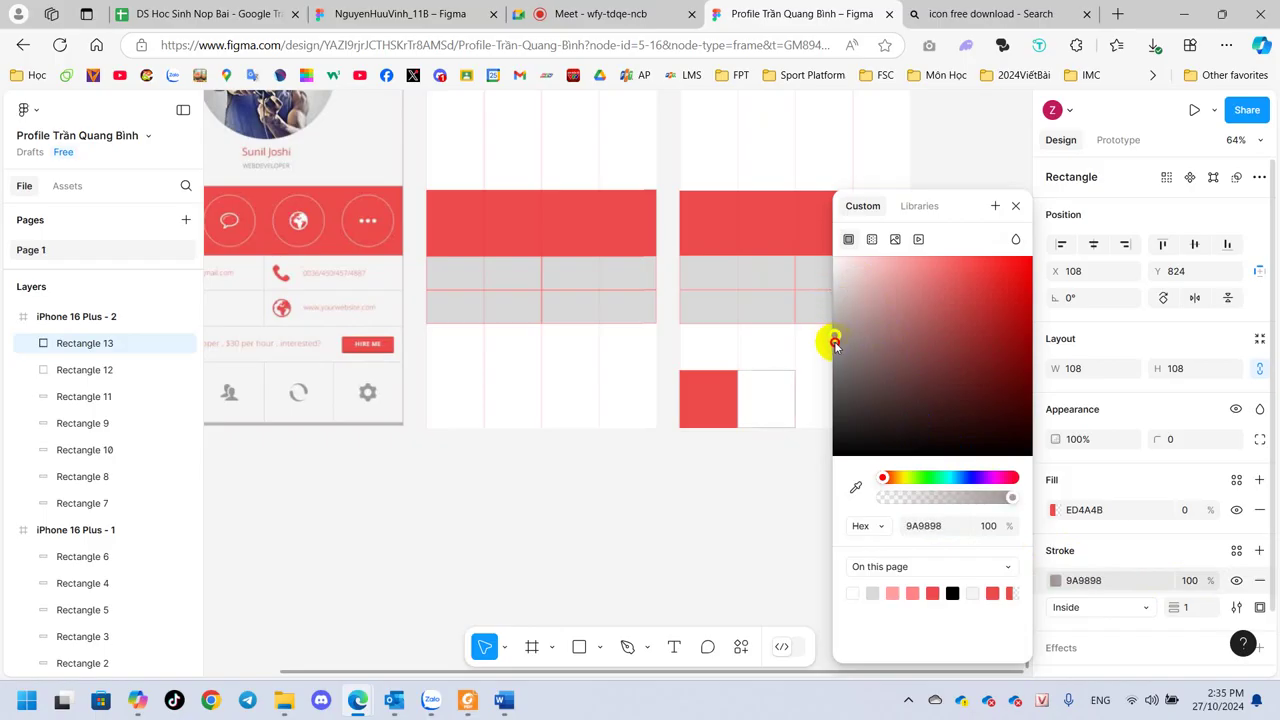
pyautogui.click(787, 535)
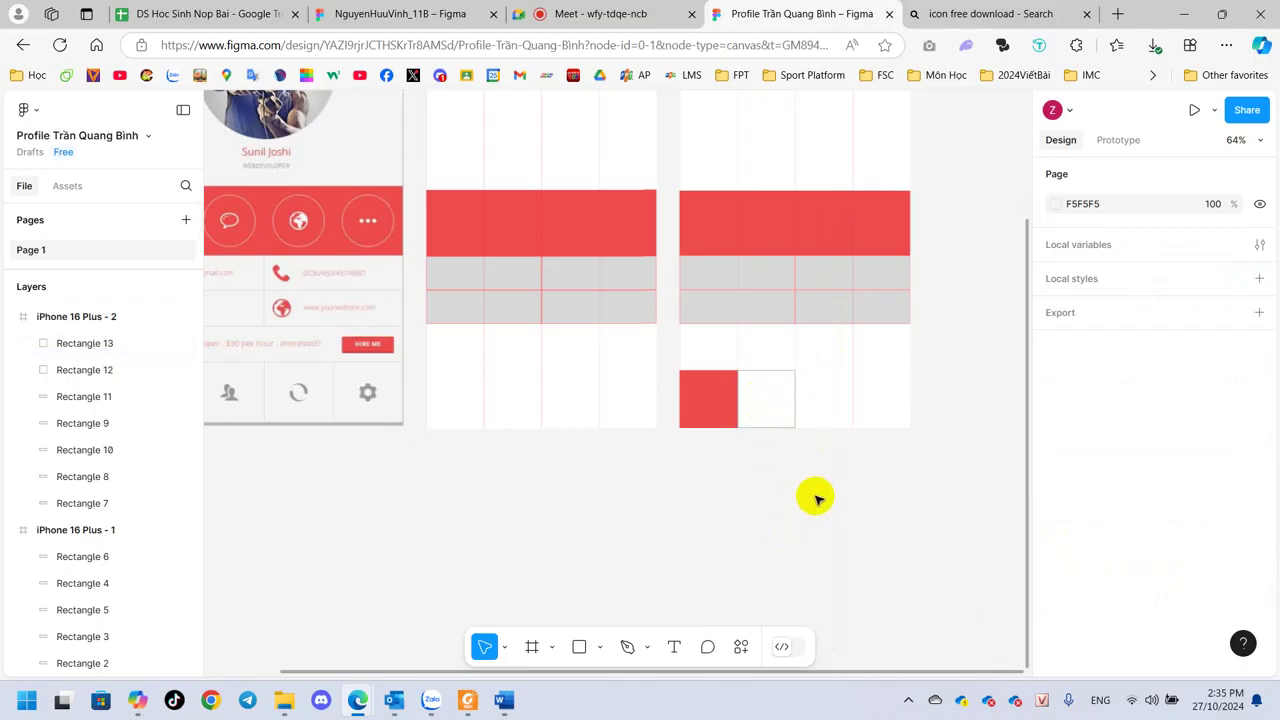
# - Alt-drag copies of the outlined tile rightward, creating Rectangles 14 and 15
pyautogui.click(785, 376)
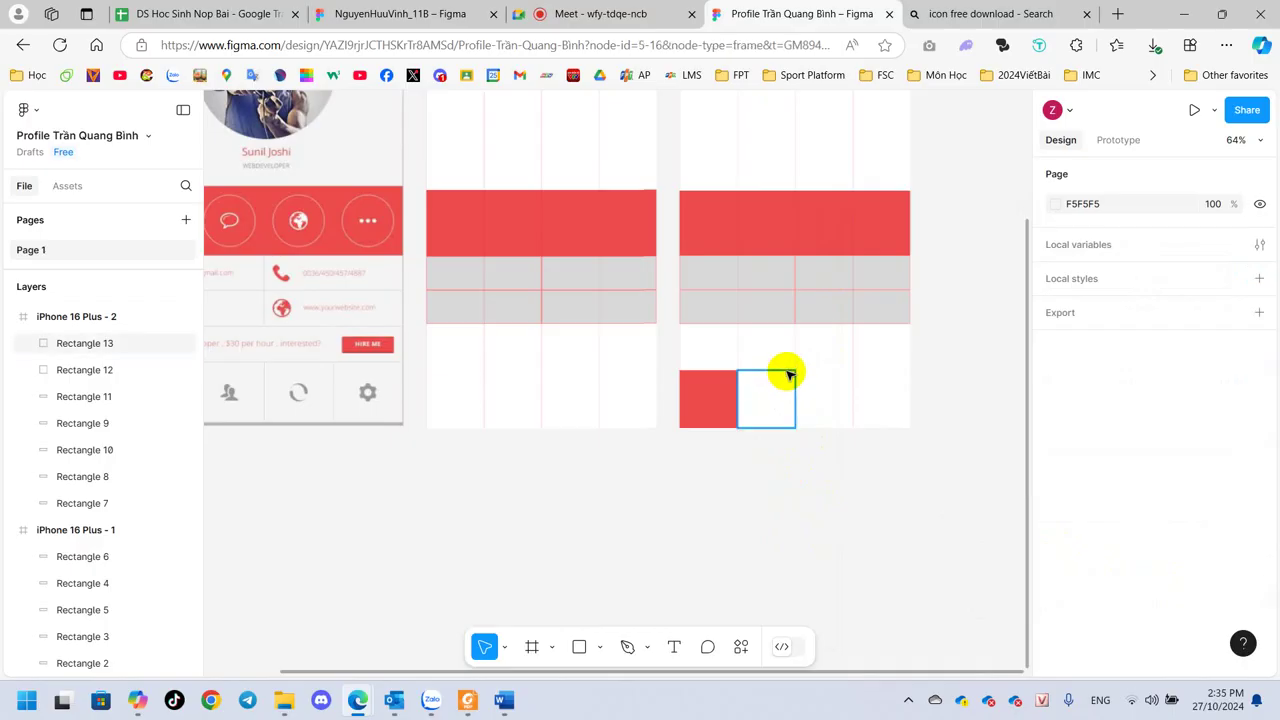
pyautogui.press('alt')
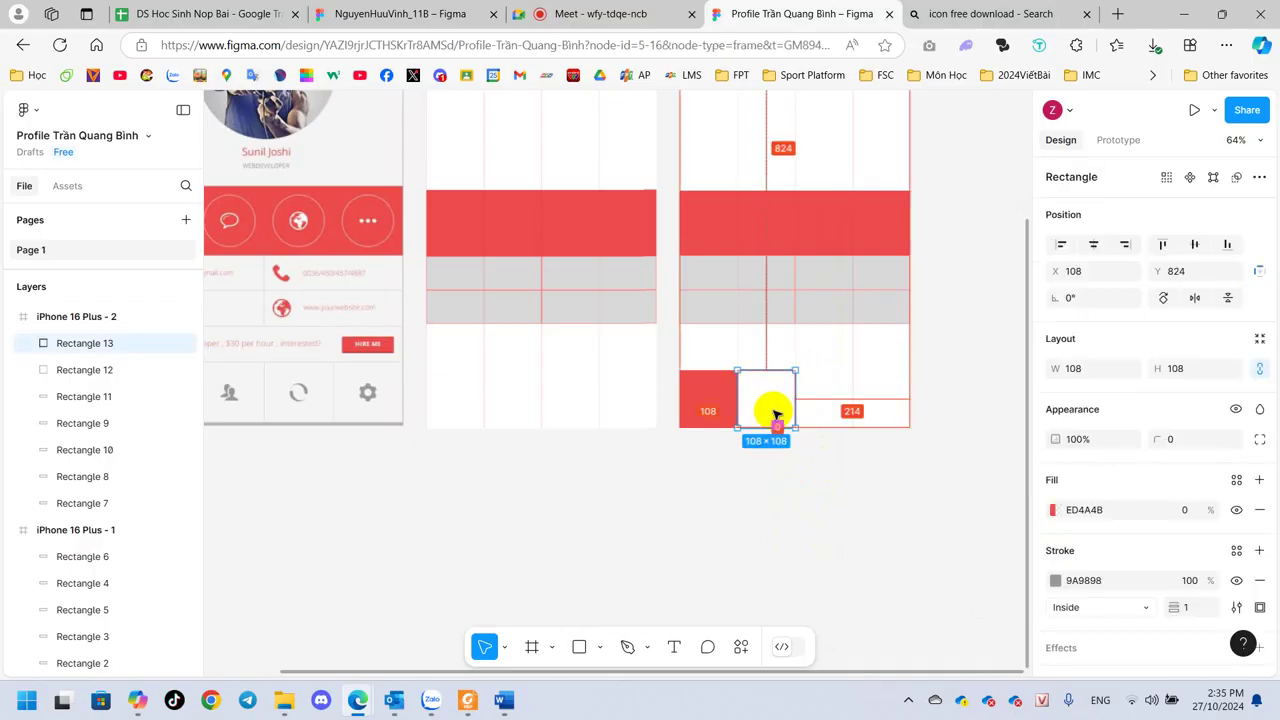
pyautogui.moveTo(795, 411); pyautogui.dragTo(891, 412)
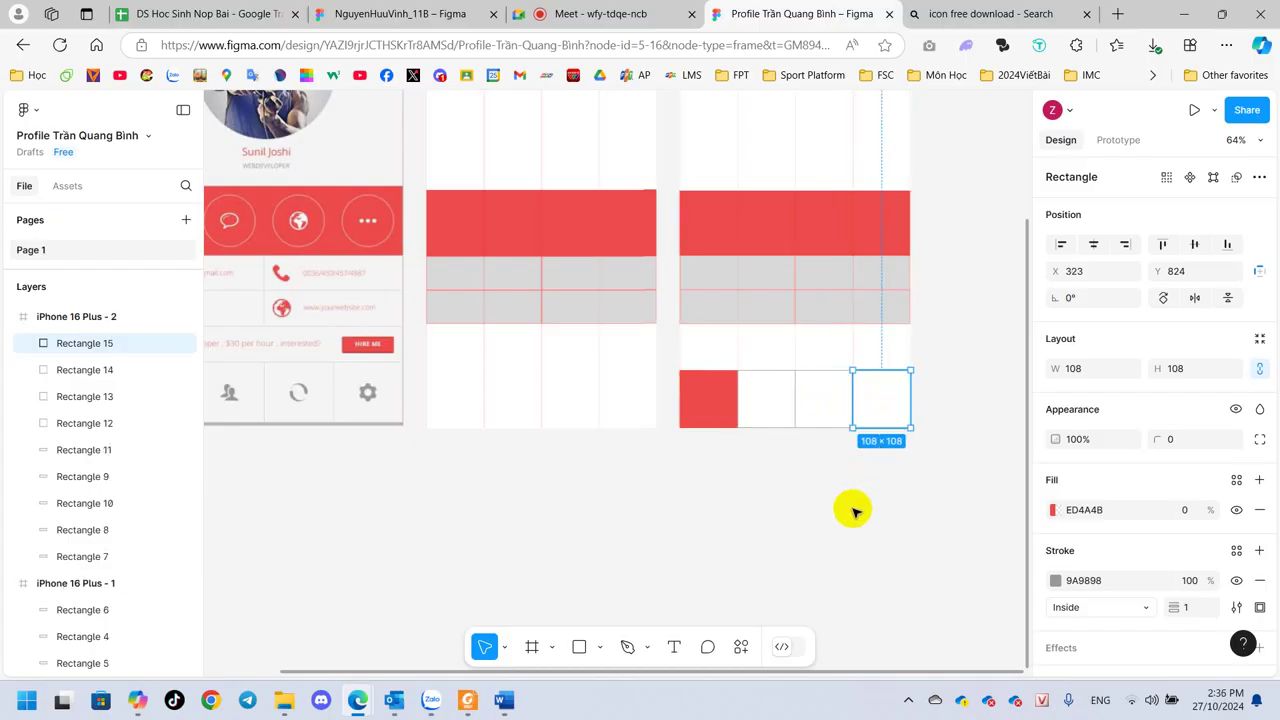
pyautogui.click(757, 533)
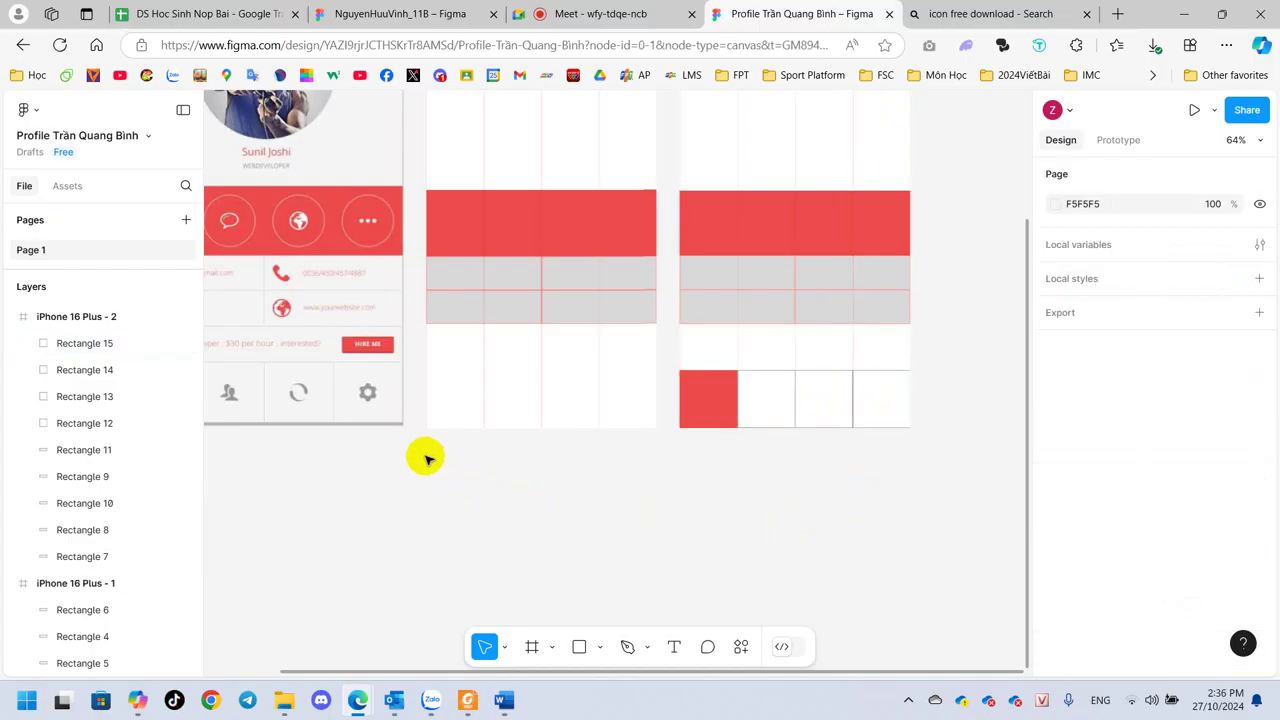
pyautogui.click(877, 405)
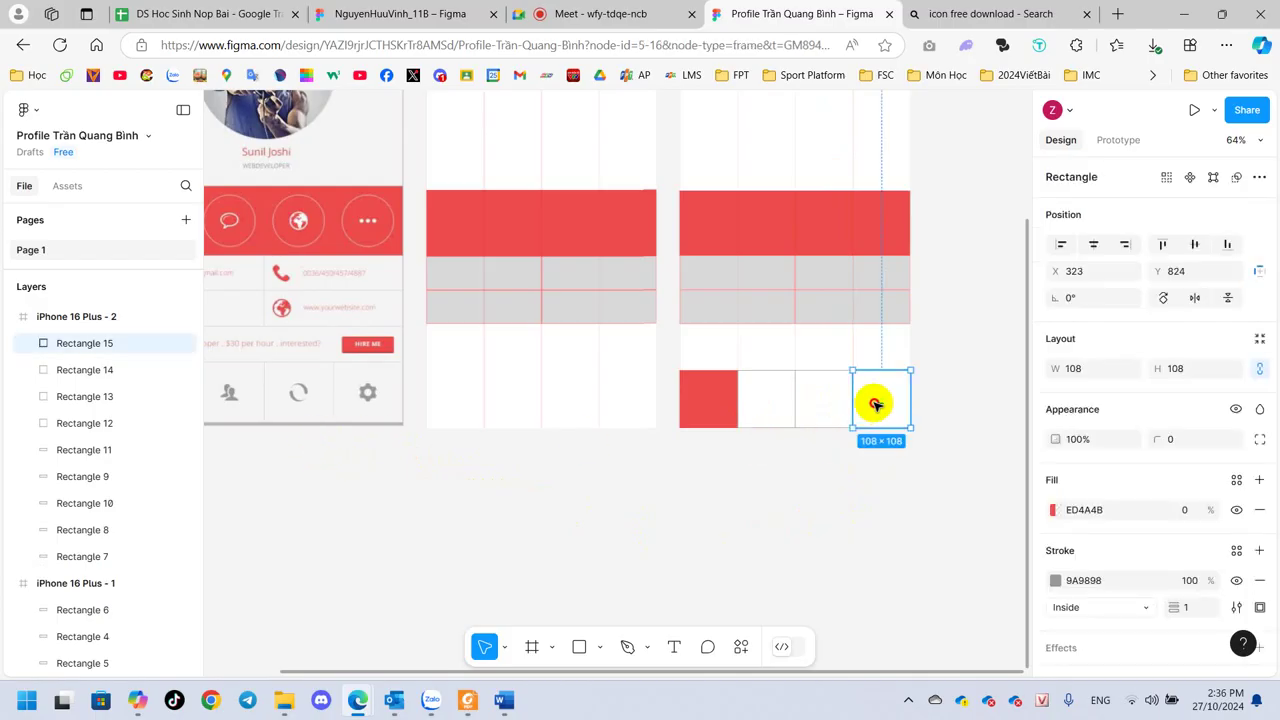
pyautogui.click(868, 495)
pyautogui.scroll(-1, 705, 517)
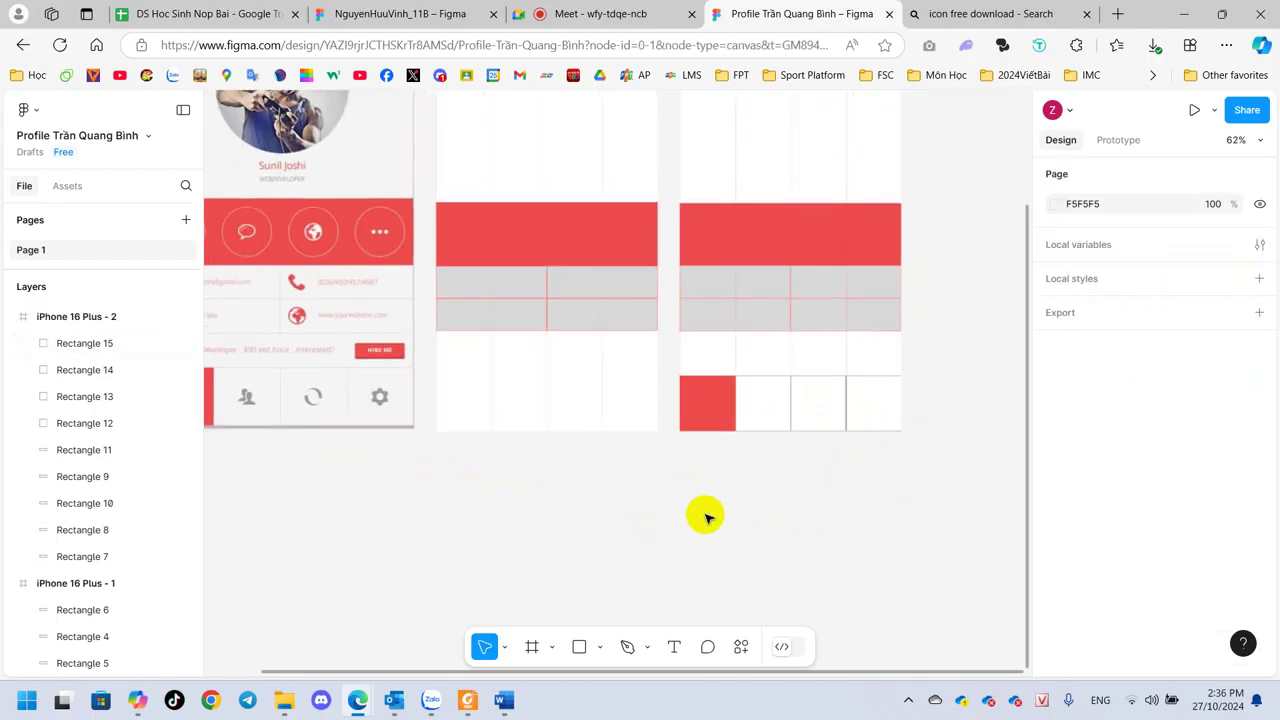
pyautogui.moveTo(563, 520); pyautogui.dragTo(646, 520)
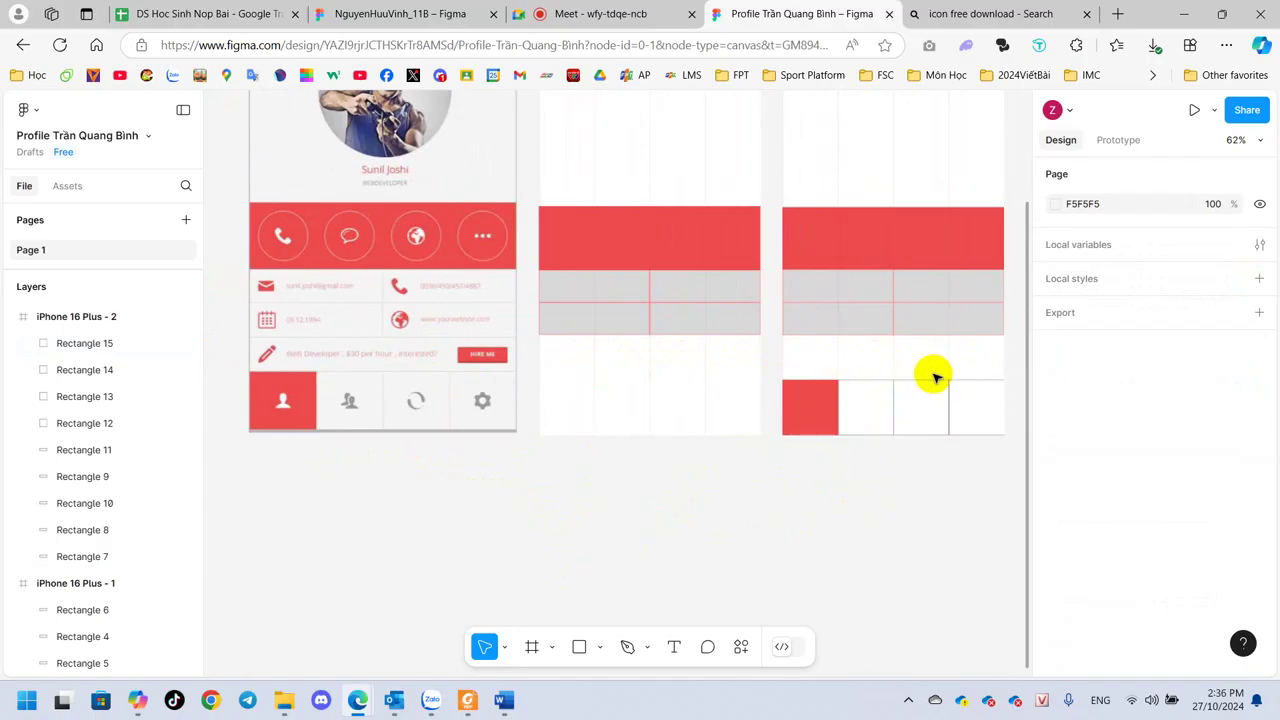
pyautogui.click(480, 364)
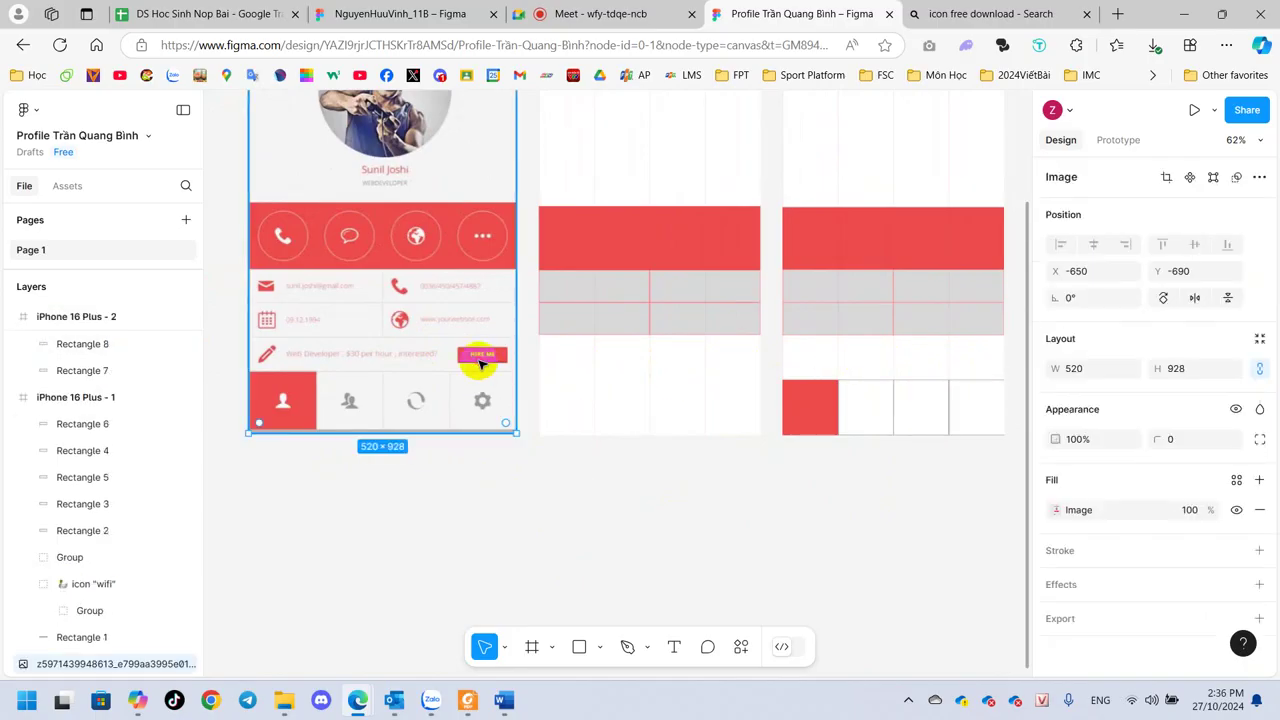
pyautogui.scroll(3, 480, 364)
pyautogui.scroll(3, 480, 364)
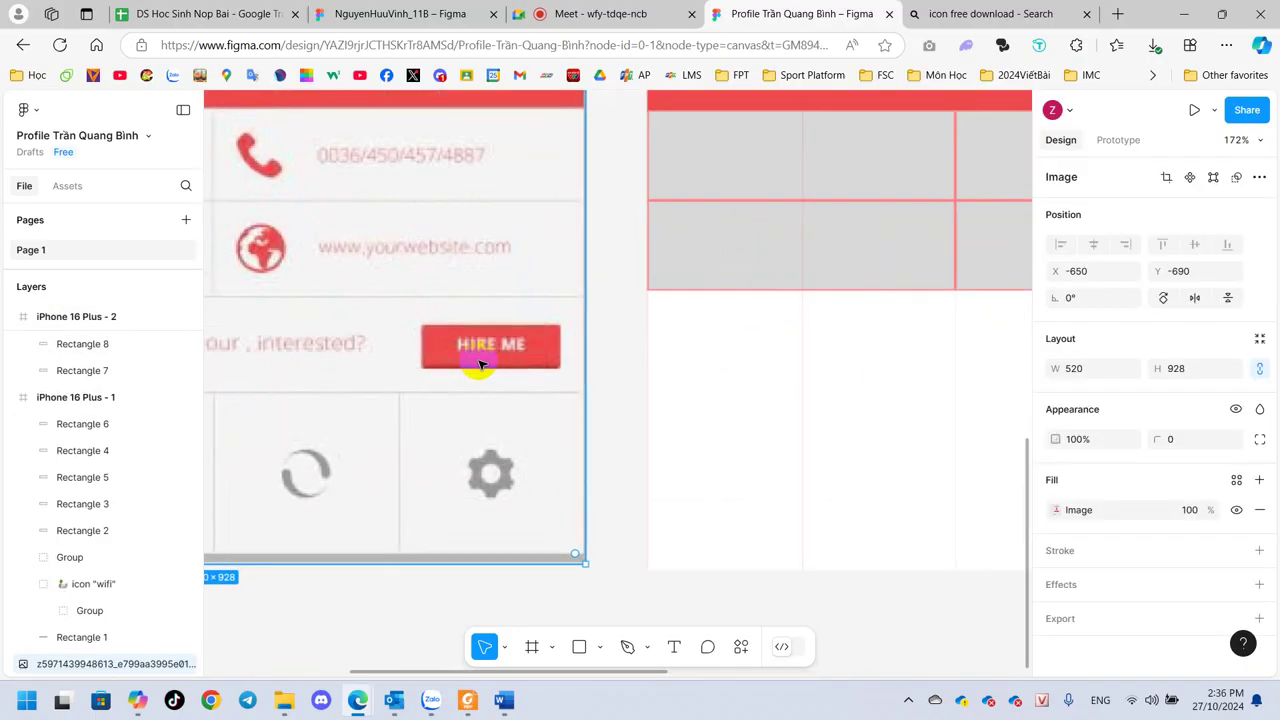
pyautogui.scroll(-2, 480, 364)
pyautogui.scroll(-2, 480, 364)
pyautogui.scroll(-1, 480, 364)
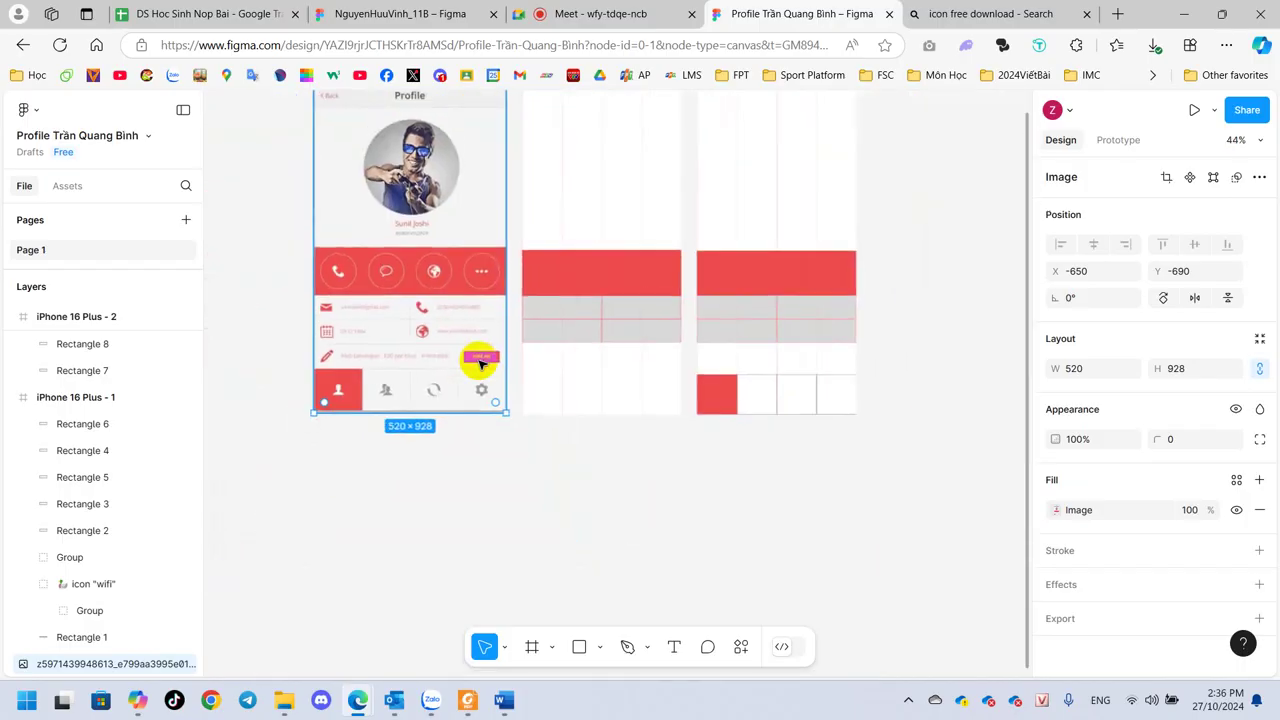
pyautogui.click(766, 527)
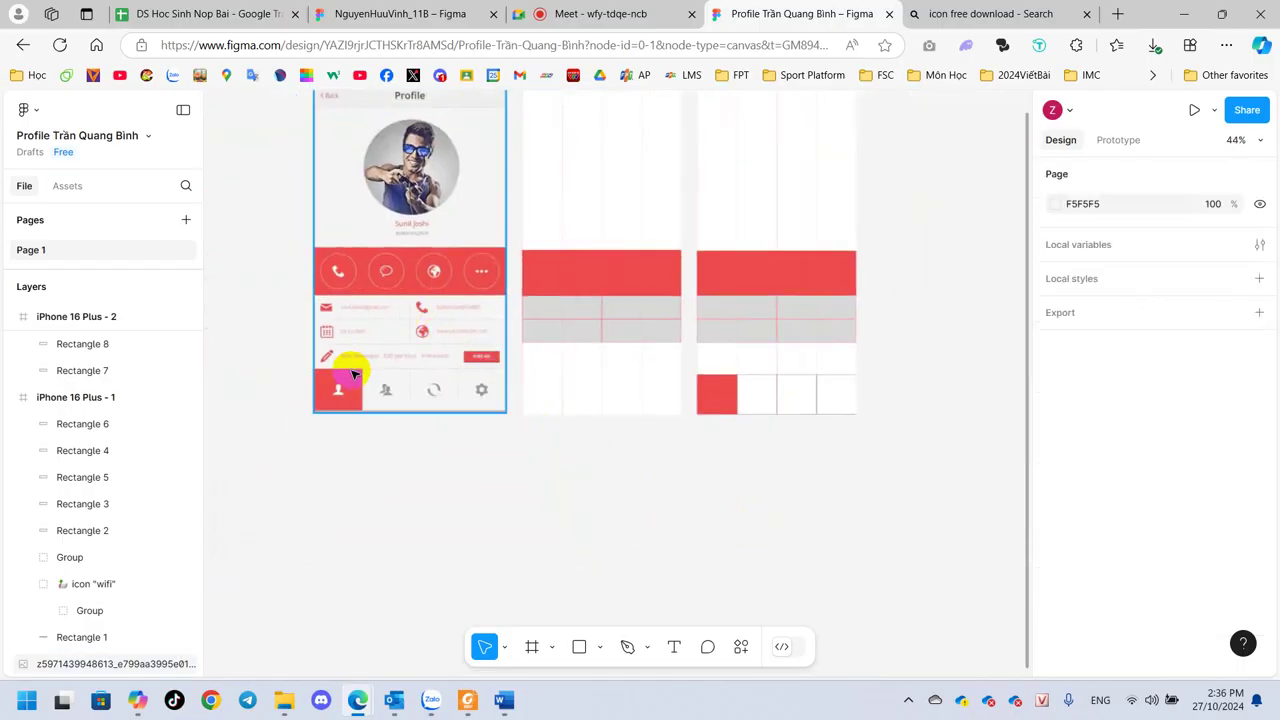
pyautogui.click(599, 650)
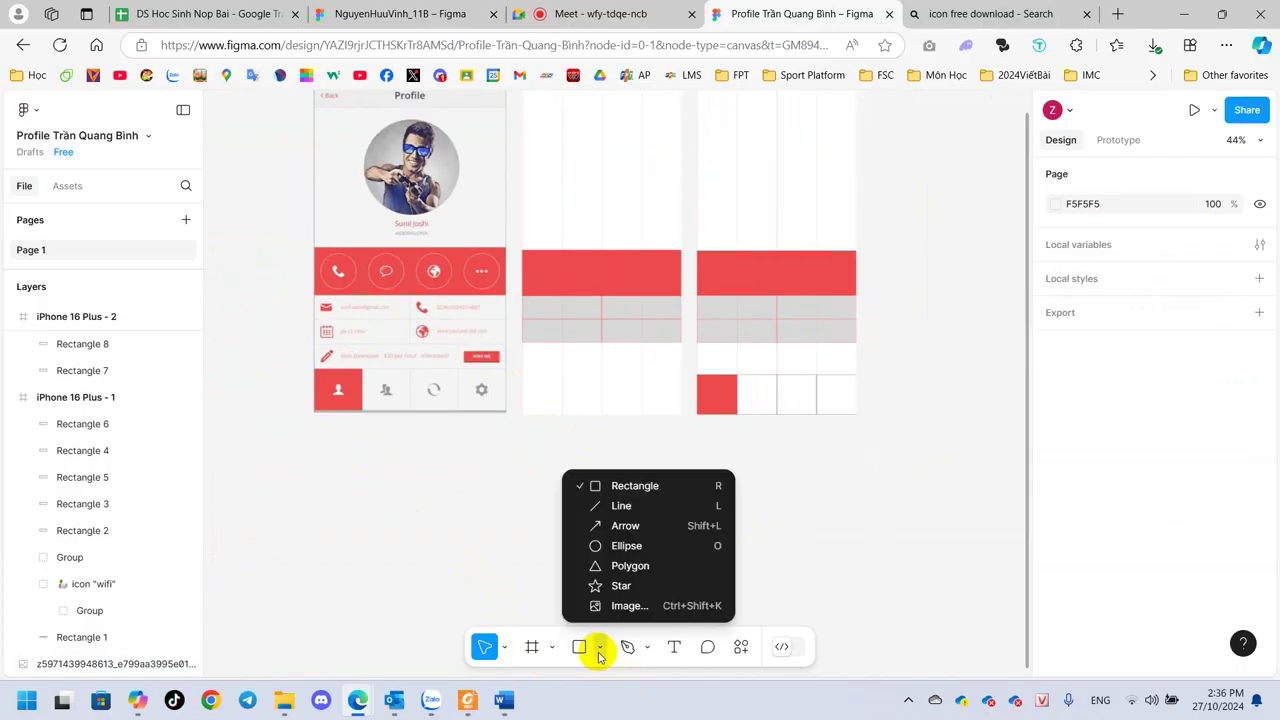
pyautogui.click(877, 525)
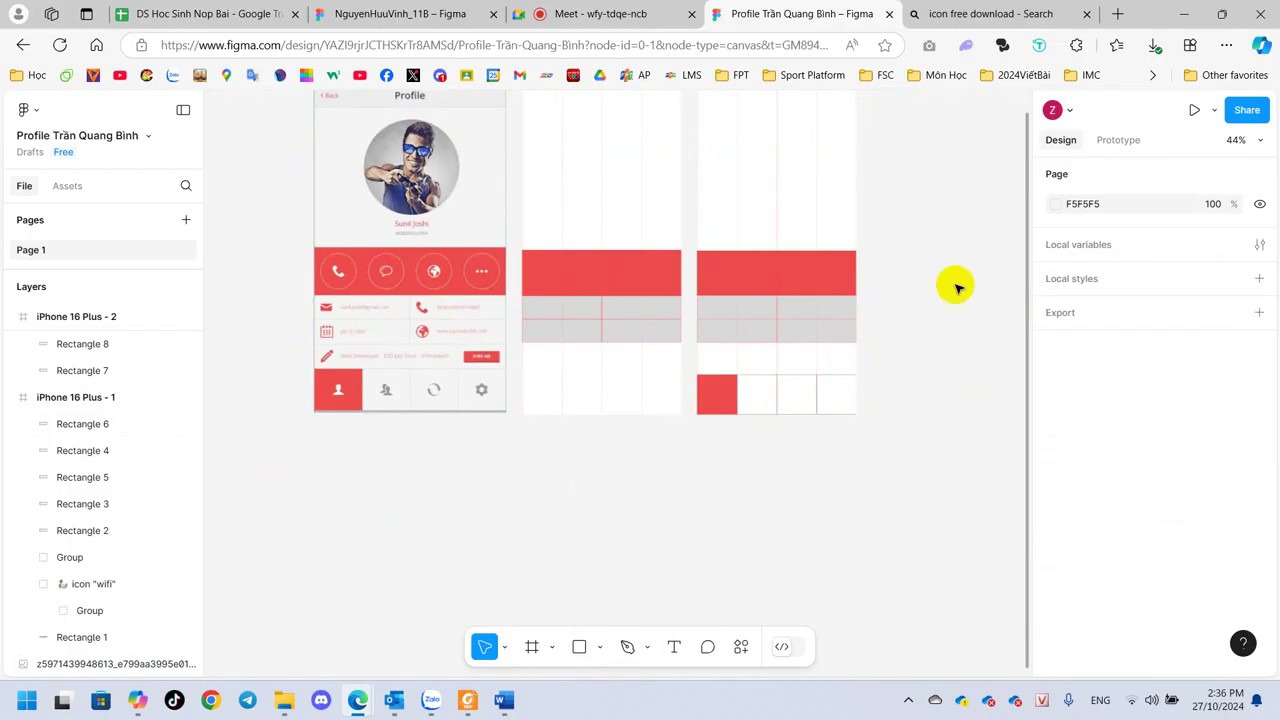
# - Zoom in and scroll toward the mockup and phone frames
pyautogui.scroll(2, 850, 222)
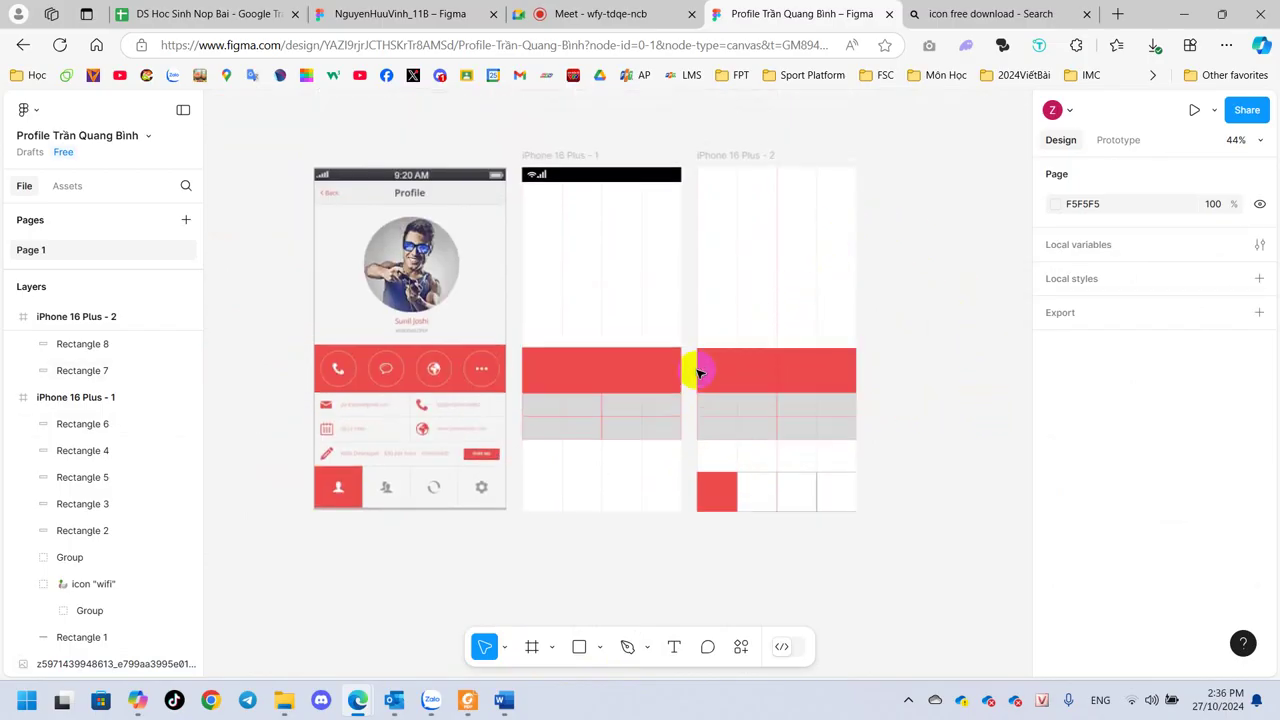
pyautogui.scroll(1, 722, 370)
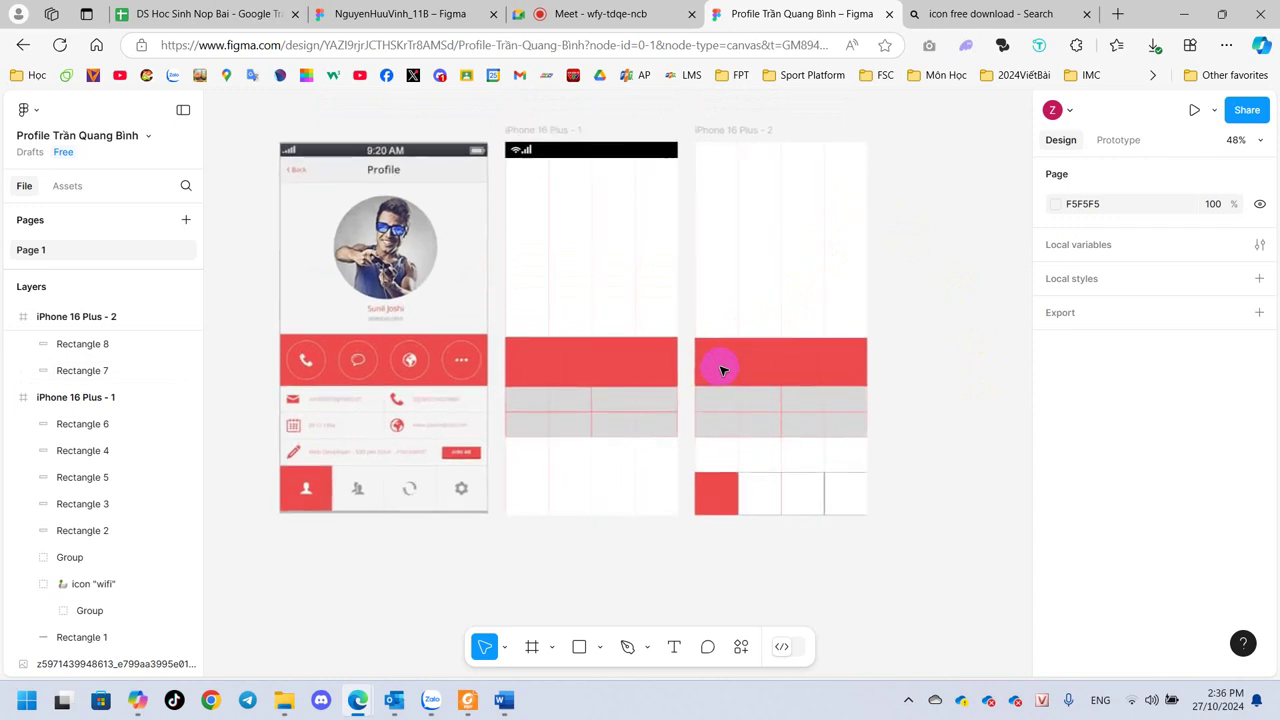
pyautogui.scroll(1, 722, 370)
pyautogui.scroll(1, 722, 370)
pyautogui.scroll(1, 722, 370)
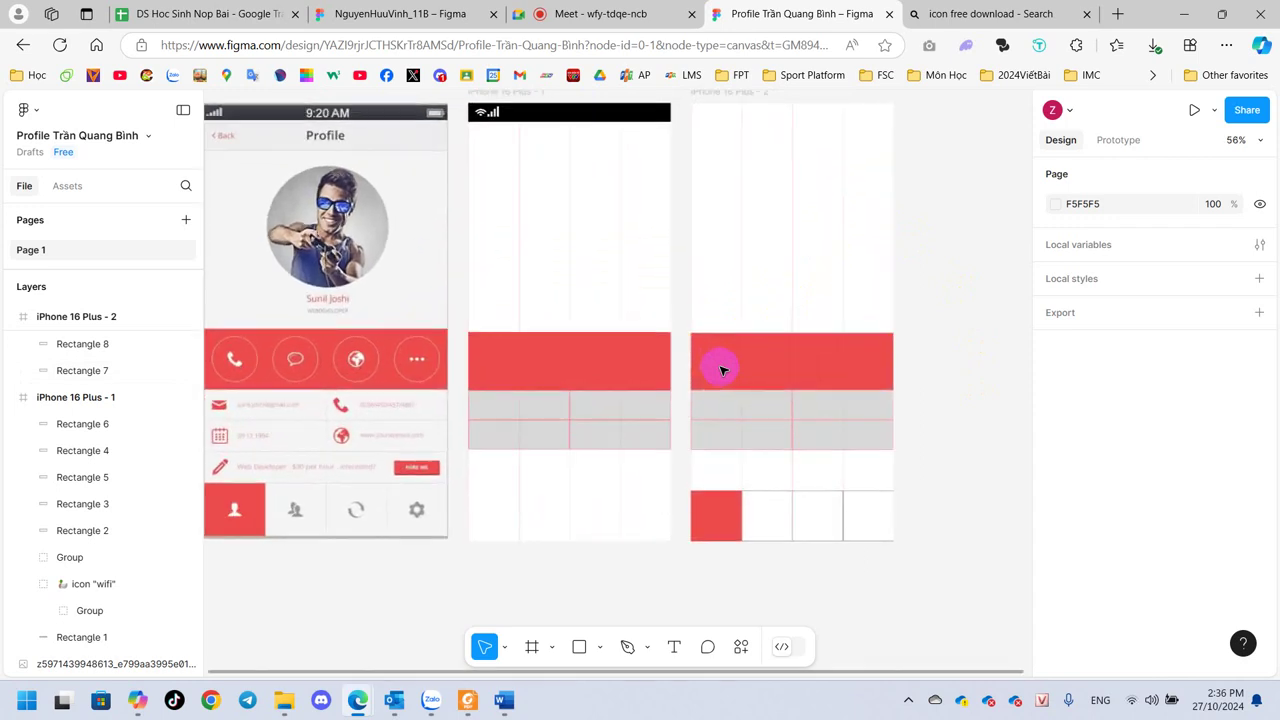
pyautogui.hscroll(-1, 722, 370)
pyautogui.hscroll(-2, 677, 371)
pyautogui.hscroll(-1, 774, 369)
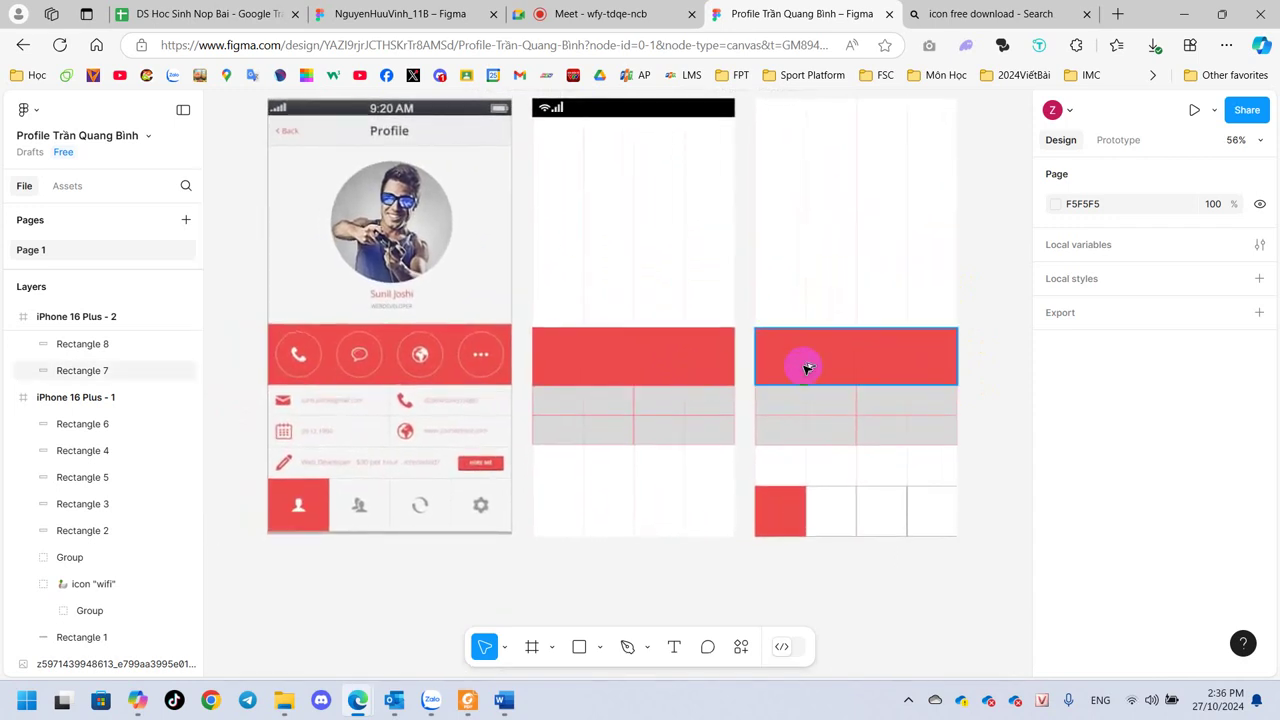
pyautogui.scroll(1, 806, 370)
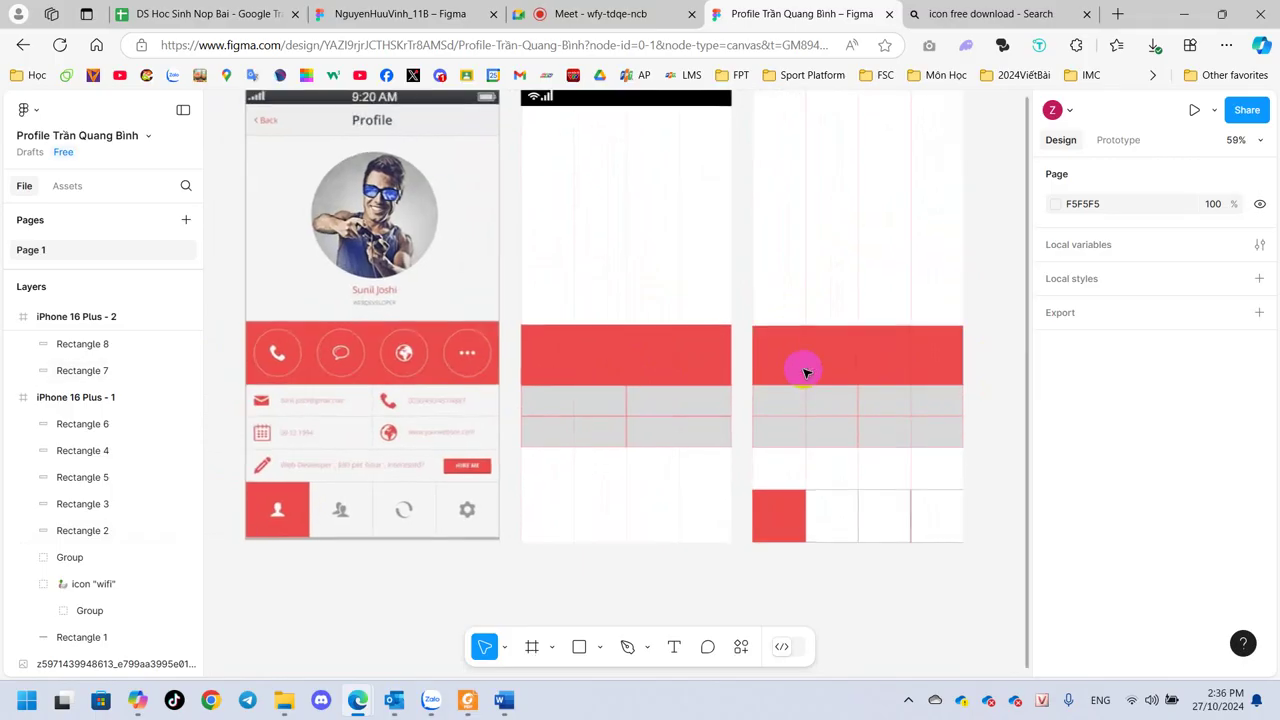
pyautogui.scroll(1, 806, 370)
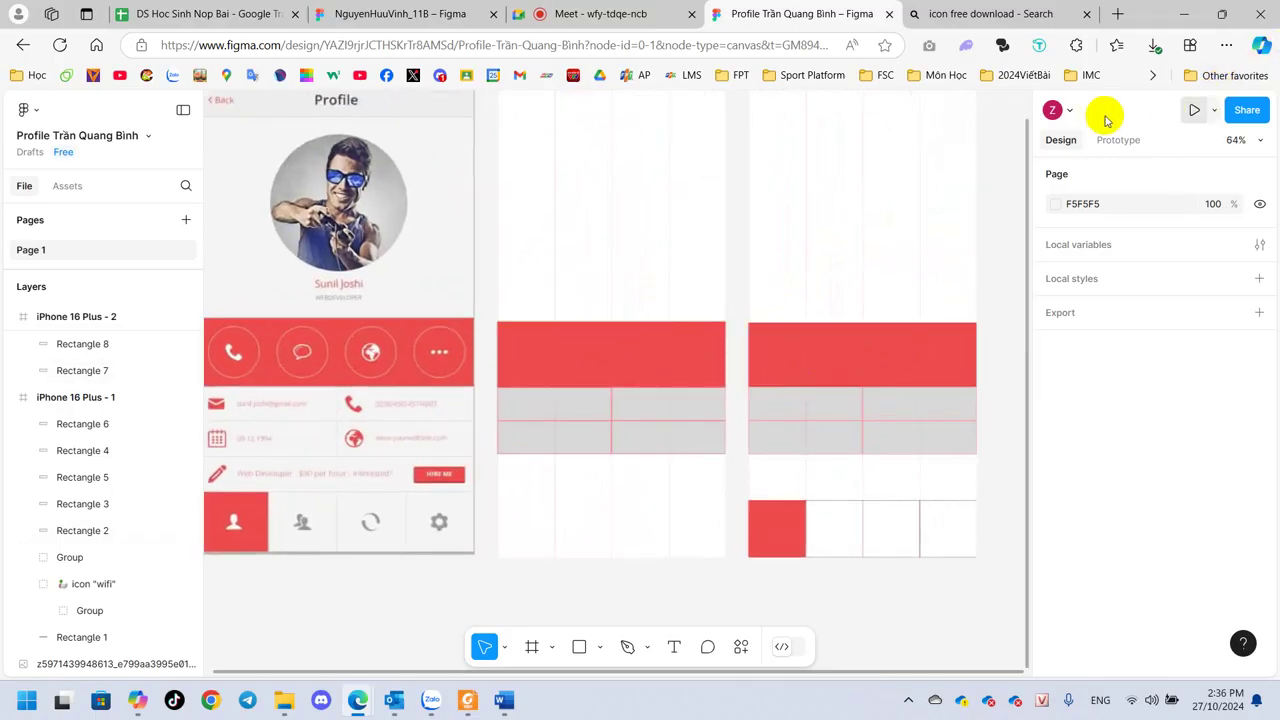
# - Narrow the Design panel and pan to centre both phone frames
pyautogui.moveTo(1029, 157); pyautogui.dragTo(1074, 157)
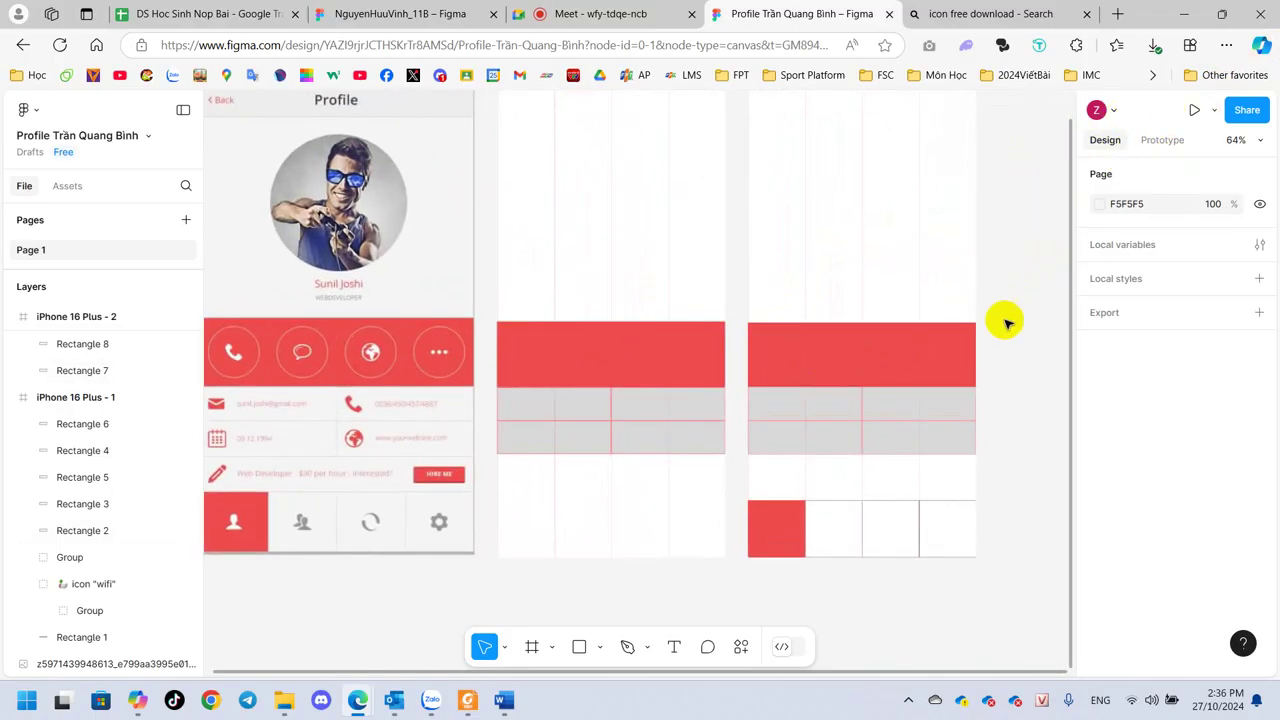
pyautogui.scroll(1, 806, 362)
pyautogui.scroll(1, 806, 364)
pyautogui.scroll(1, 806, 368)
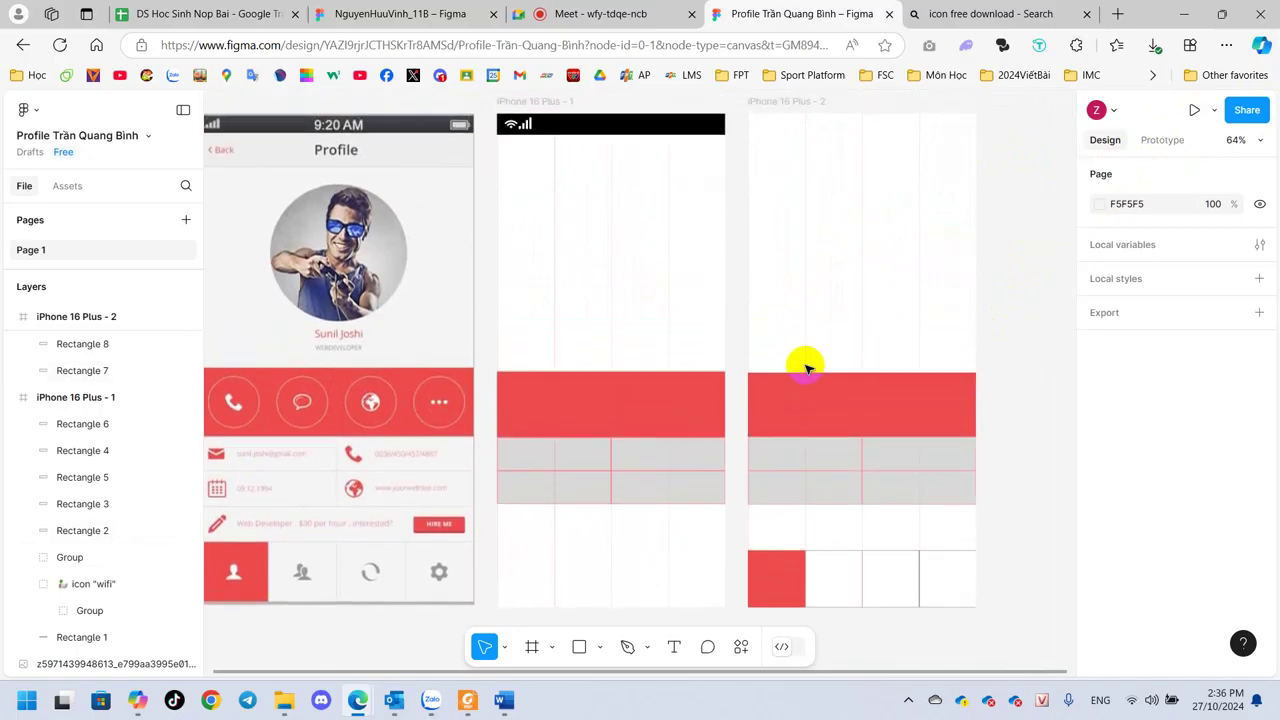
pyautogui.scroll(-1, 806, 368)
pyautogui.scroll(1, 803, 362)
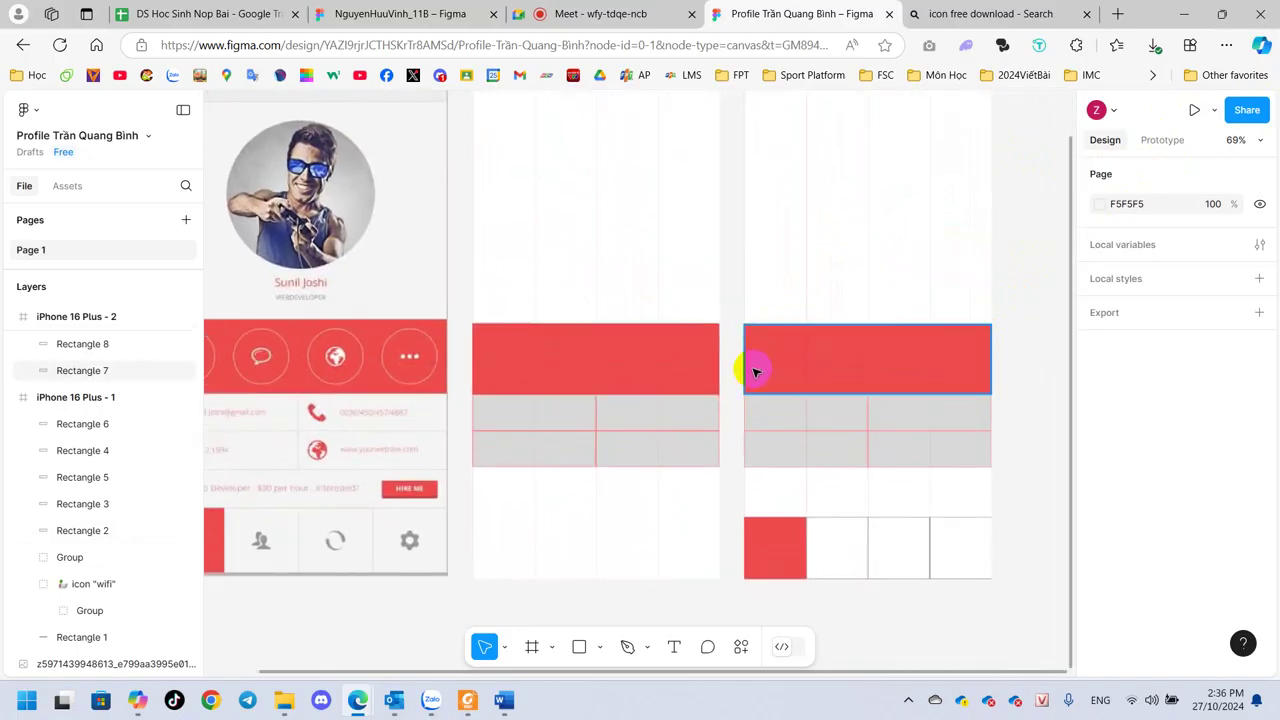
pyautogui.moveTo(731, 368); pyautogui.dragTo(793, 360)
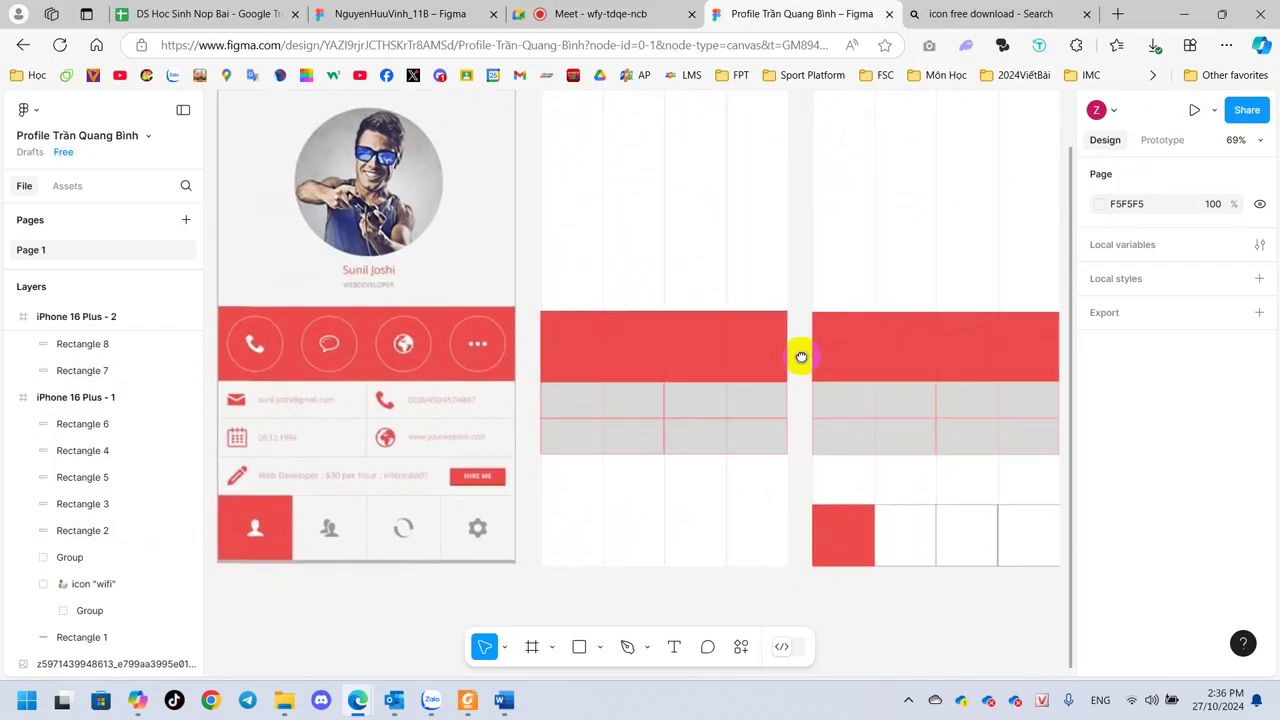